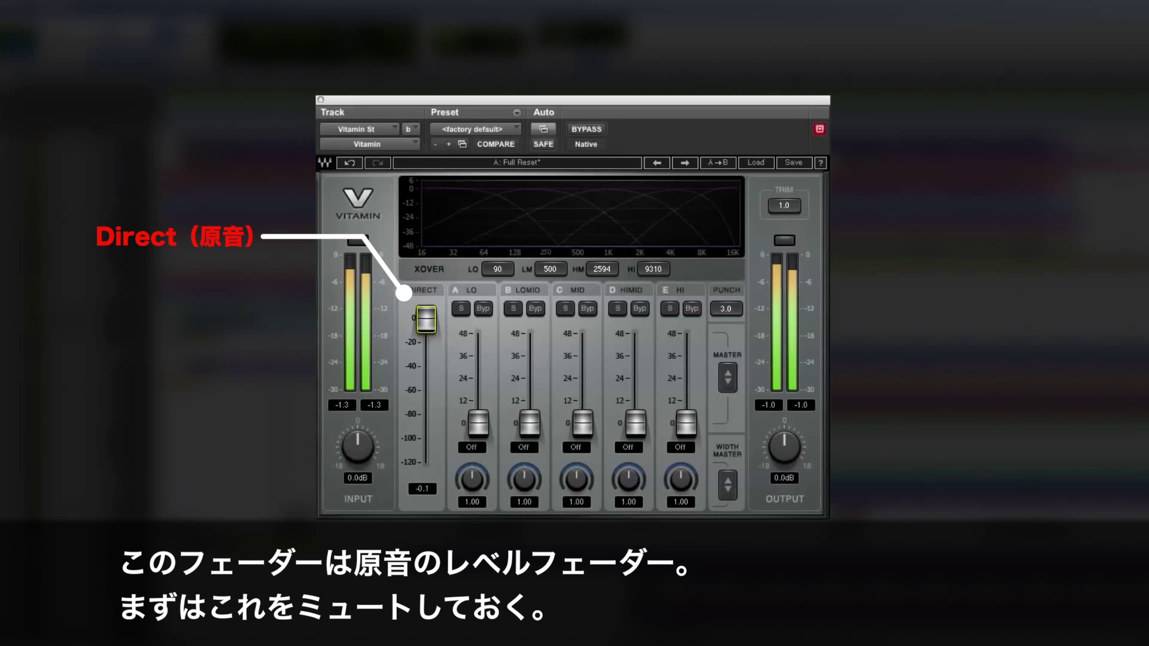
Step: Lower the Direct fader to -119.9 and raise the band faders: LO 21.7, LOMID 32.0, MID 25.6, HIMID 28.3, HI 25.6
left_click_drag(426, 319, 426, 464)
left_click_drag(636, 423, 635, 371)
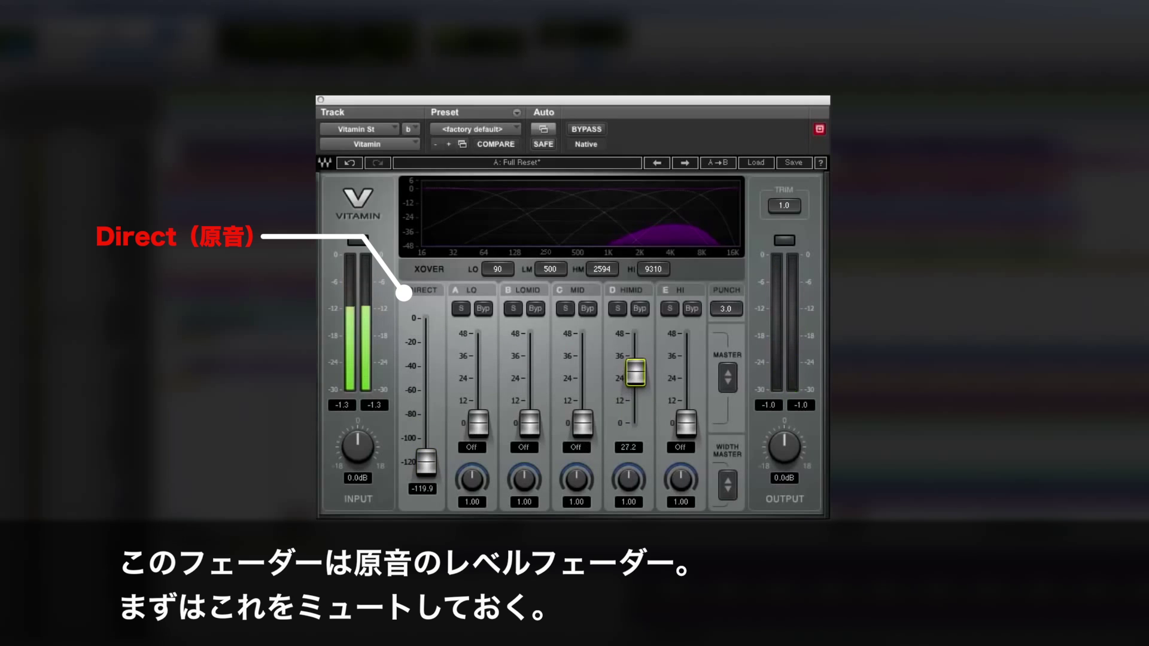
left_click_drag(525, 427, 529, 378)
left_click_drag(582, 423, 583, 381)
left_click_drag(479, 423, 479, 396)
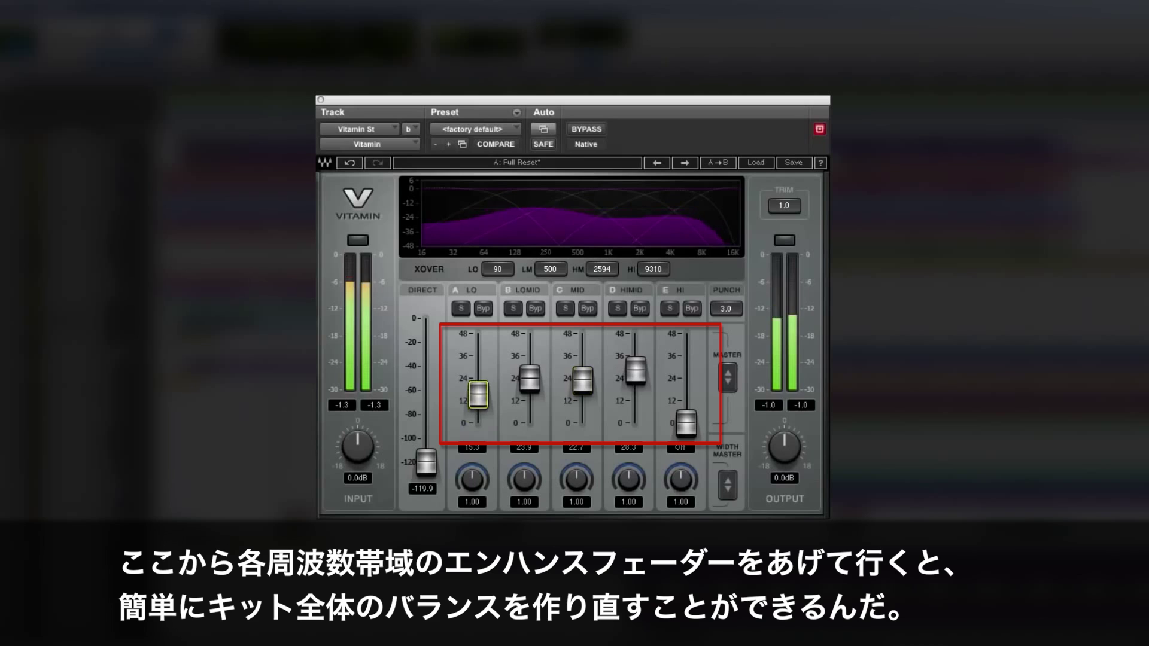
left_click_drag(689, 424, 689, 395)
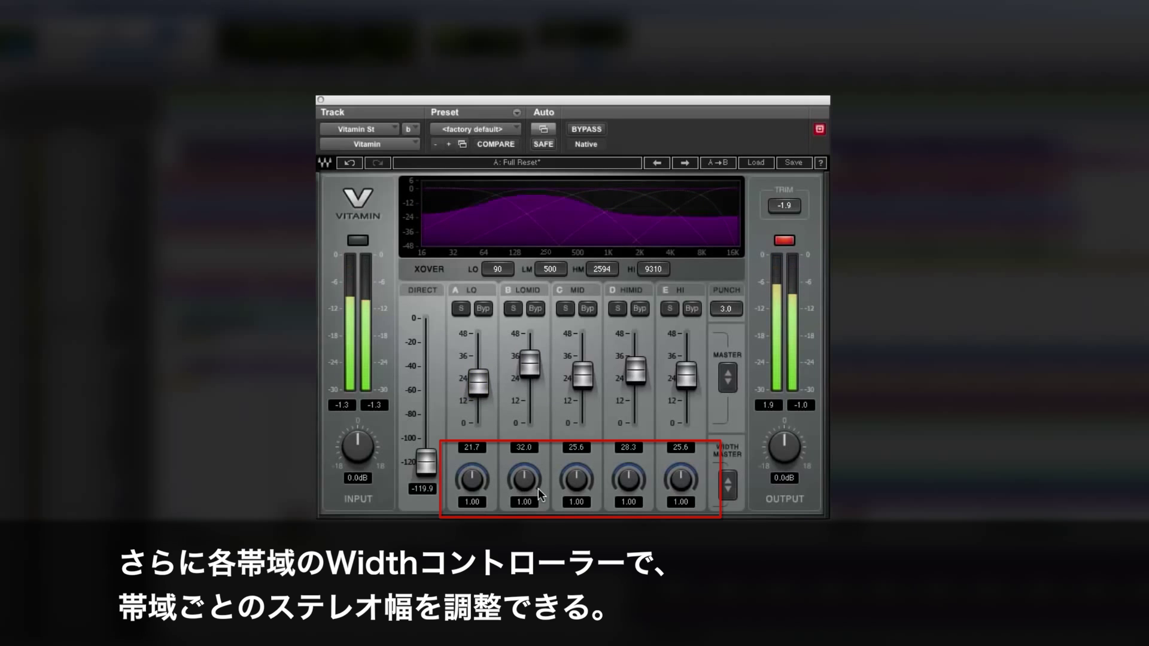
Step: Set the band widths to LO 0.00, LOMID 1.71, MID 0.47 and HI 1.66, and rebalance the faders: LO 35.4, LOMID 29.6, MID 30.5
left_click_drag(525, 486, 525, 464)
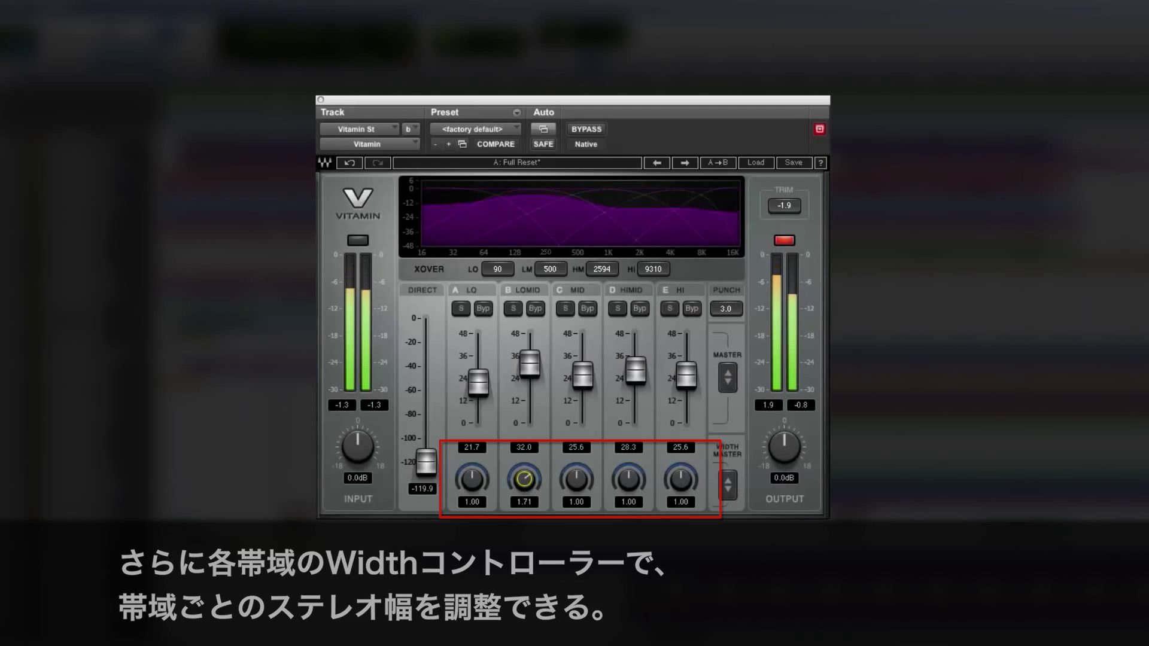
left_click_drag(478, 382, 478, 339)
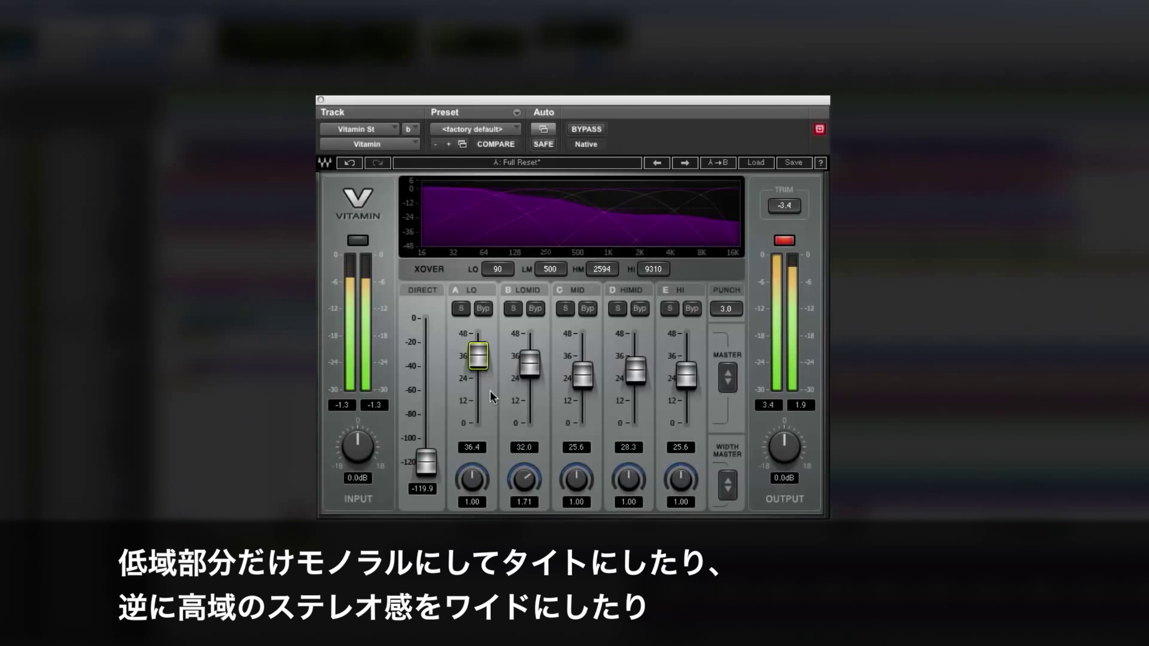
left_click_drag(478, 478, 476, 433)
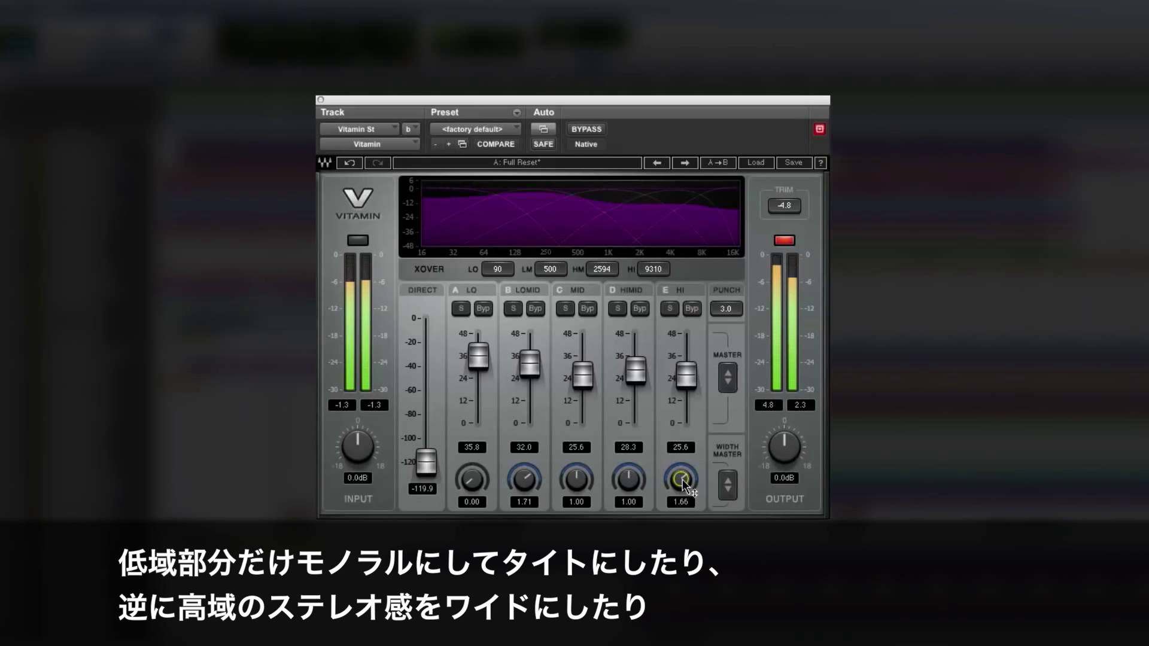
left_click_drag(530, 363, 530, 368)
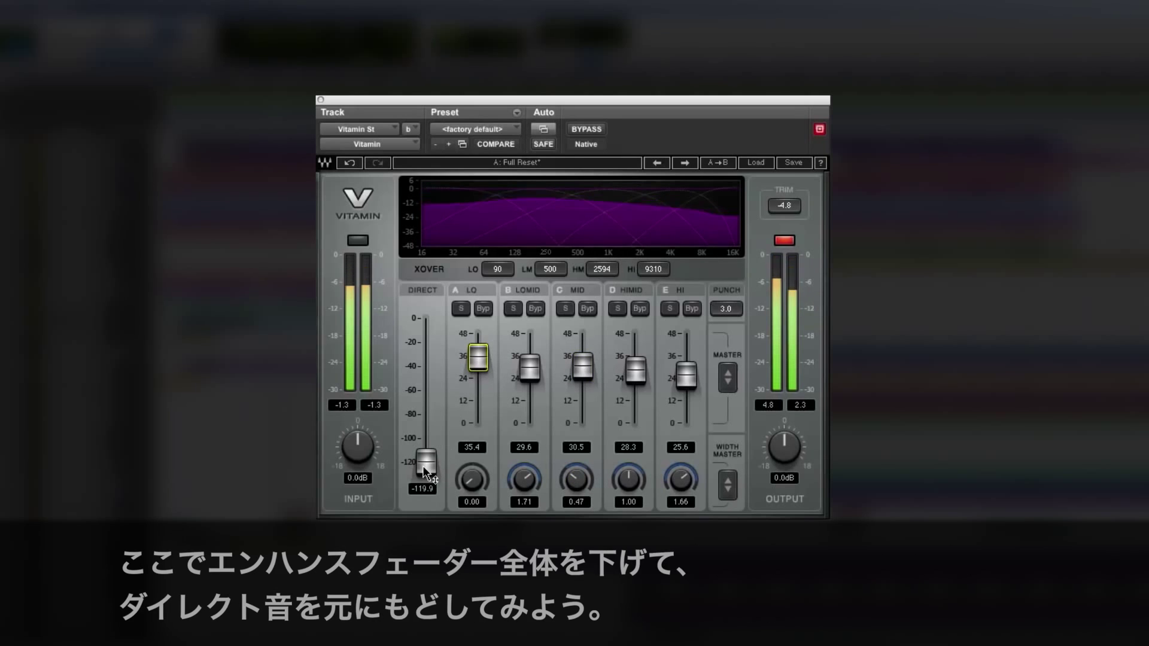
Step: Return the Direct fader to 0.0 and shift all enhance faders together with Master until LO is at 36.7 and LOMID at 31.0
left_click_drag(728, 377, 705, 386)
left_click_drag(439, 473, 427, 324)
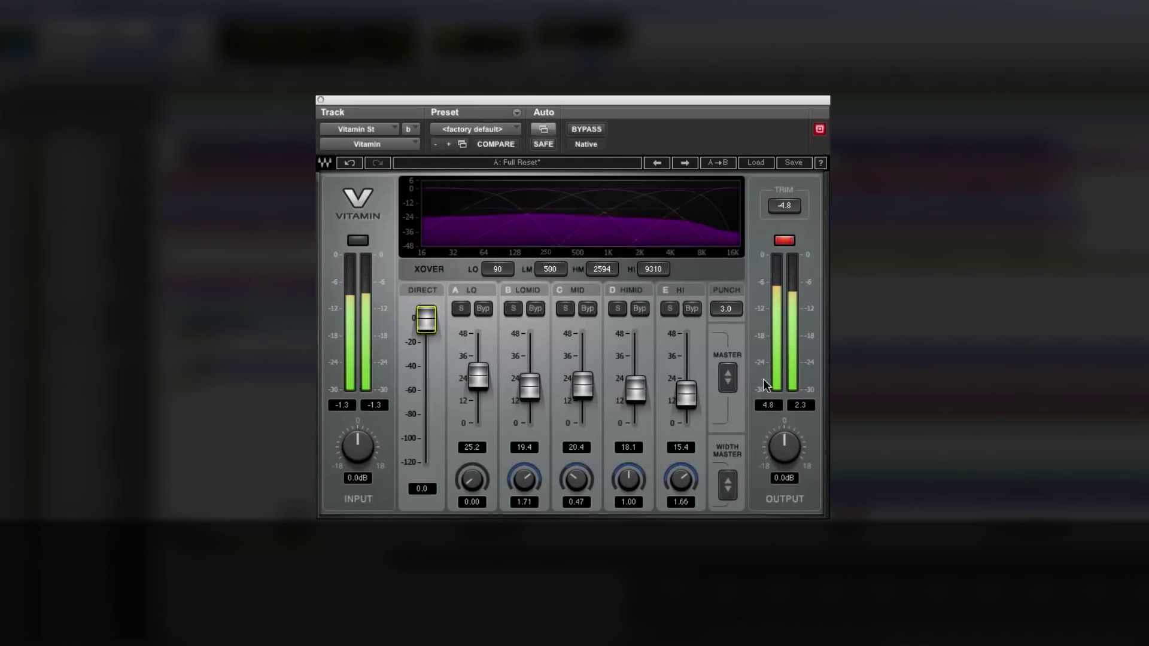
left_click_drag(728, 377, 728, 360)
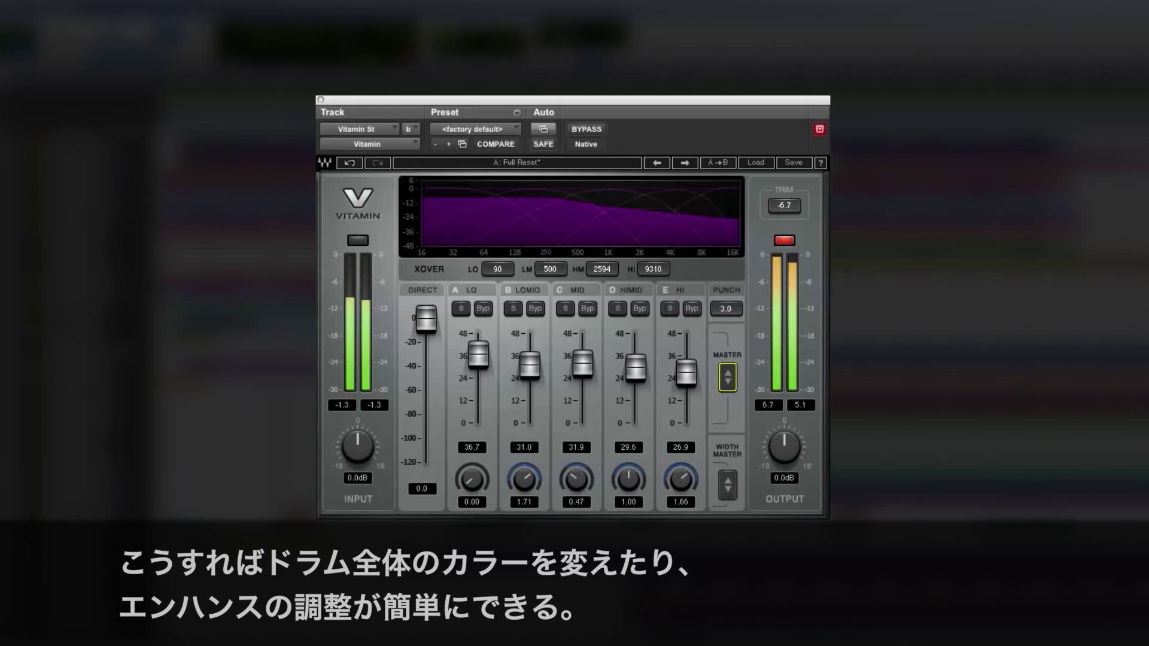
Step: Reduce the output to -6.5 dB, reset the output clip indicator, and lower the Direct fader to -9.6
left_click_drag(784, 446, 784, 474)
left_click(784, 241)
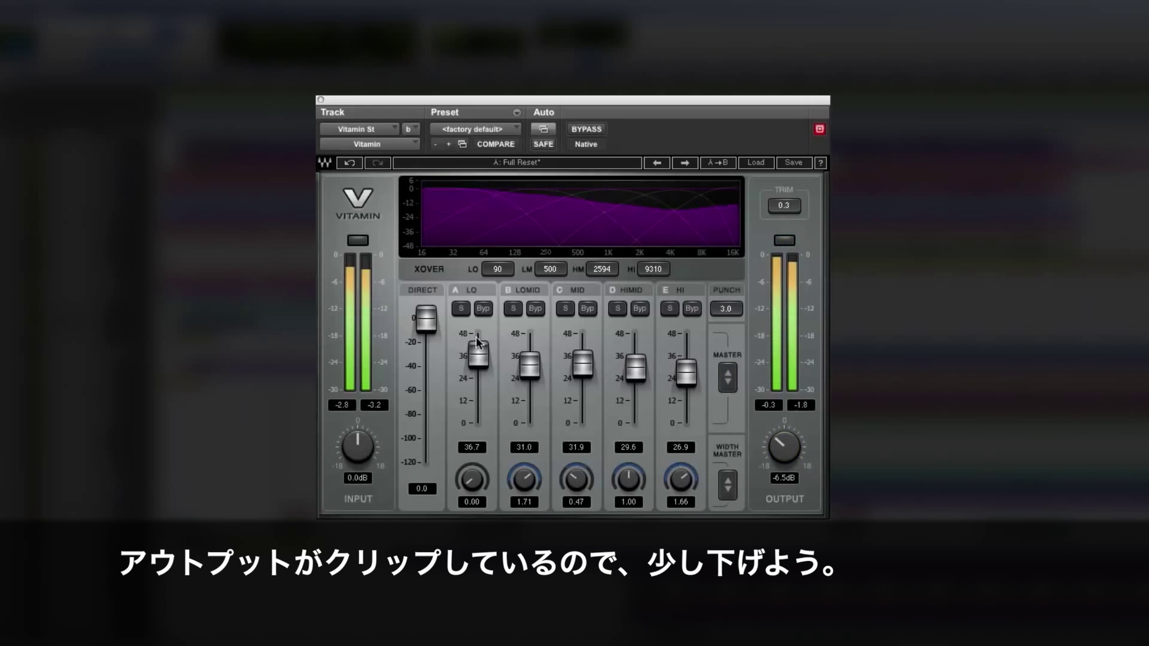
left_click_drag(426, 319, 426, 330)
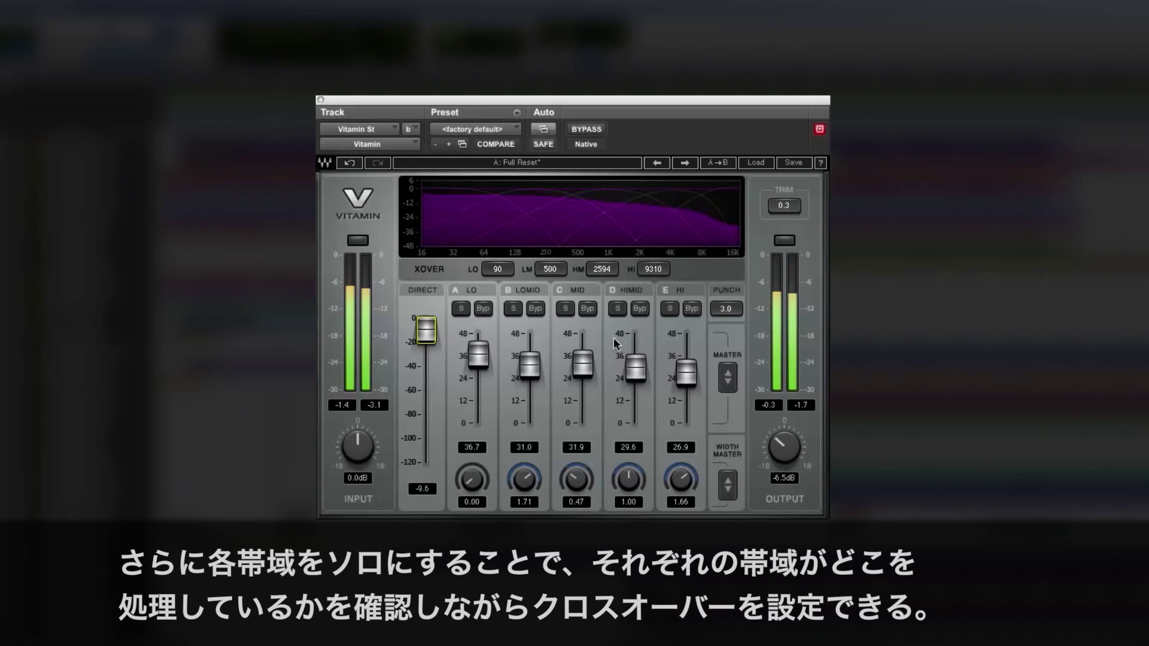
Step: Solo the MID band, set its crossovers to LM 296 and HM 3421, and adjust the MID fader to 31.7
left_click(562, 309)
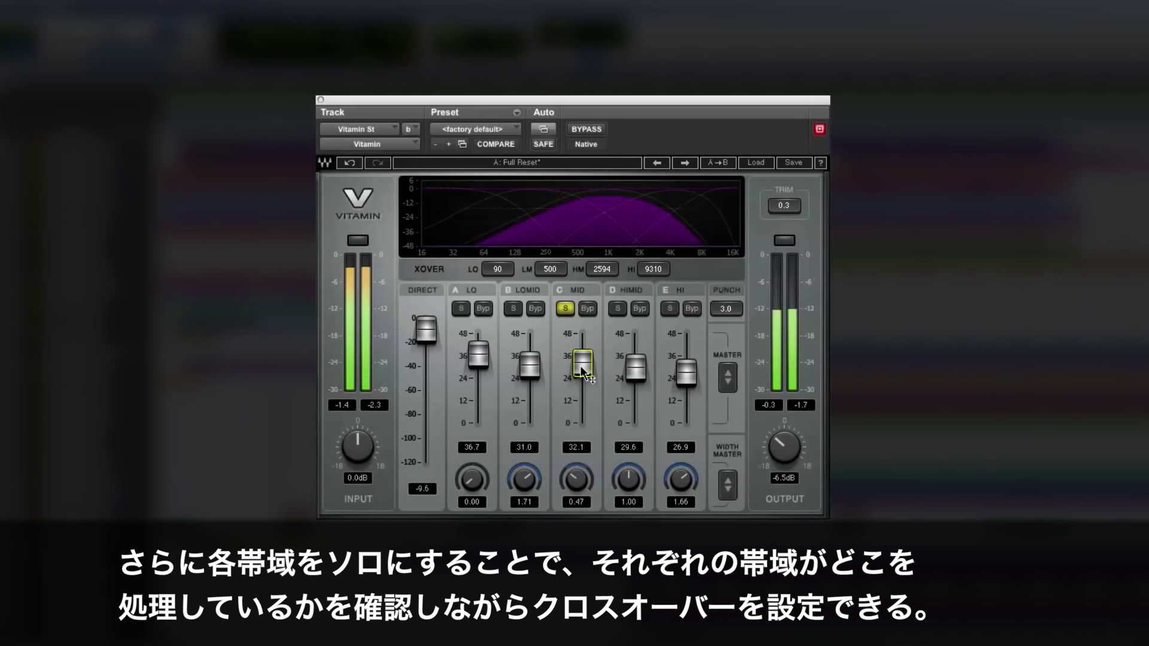
mouse_move(550, 268)
left_mouse_down()
mouse_move(549, 293)
mouse_move(612, 257)
mouse_move(552, 274)
left_mouse_up()
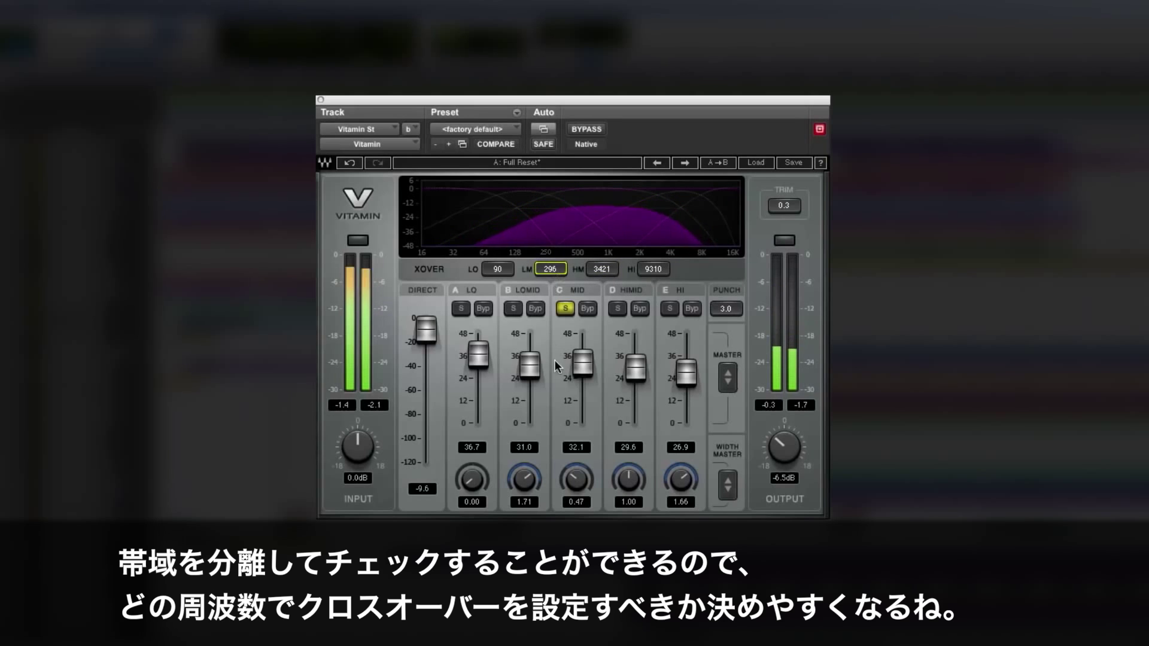
mouse_move(583, 364)
left_mouse_down()
mouse_move(582, 380)
mouse_move(581, 366)
left_mouse_up()
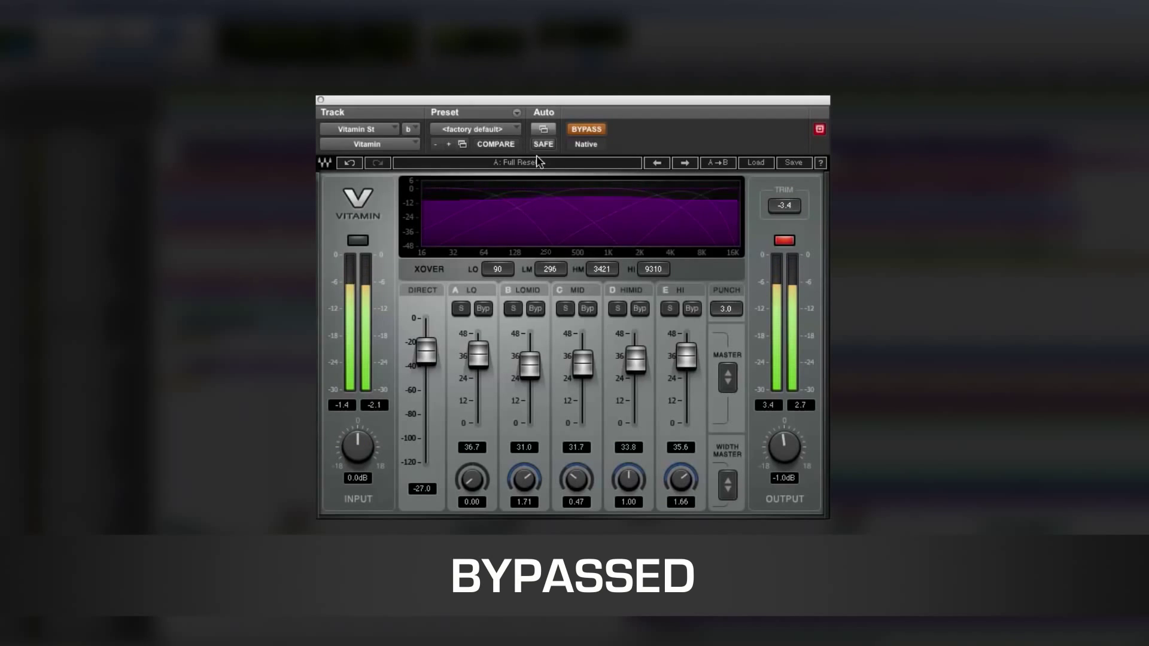
Step: Reactivate the bypassed effect and reset the output clip indicator
left_click(587, 128)
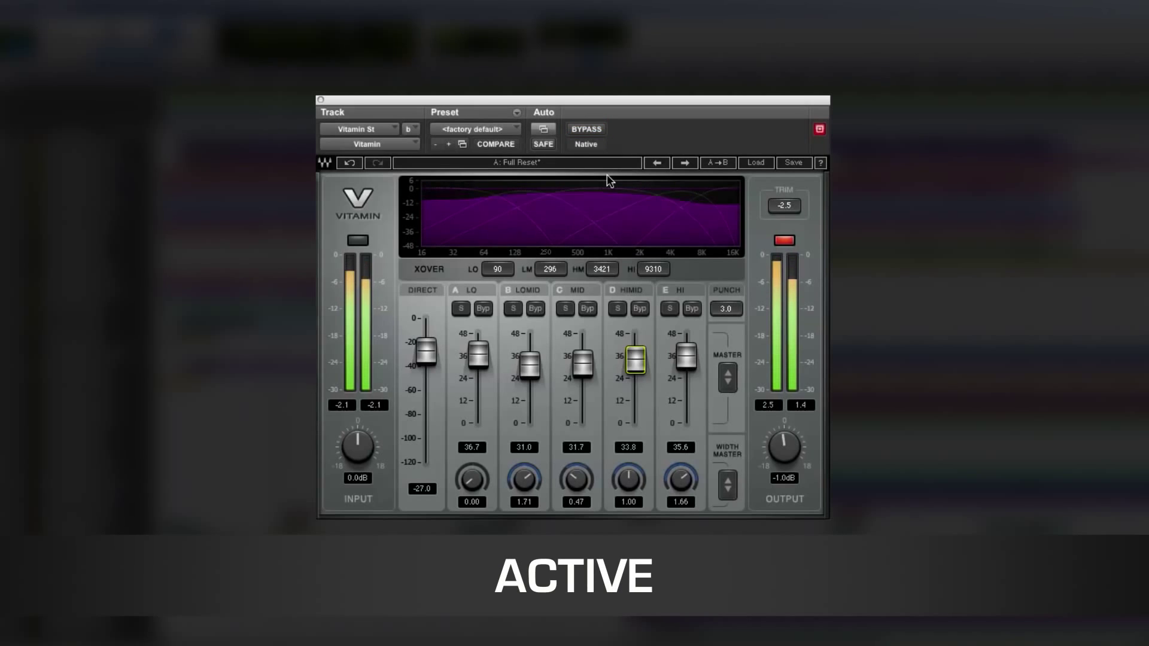
left_click(789, 241)
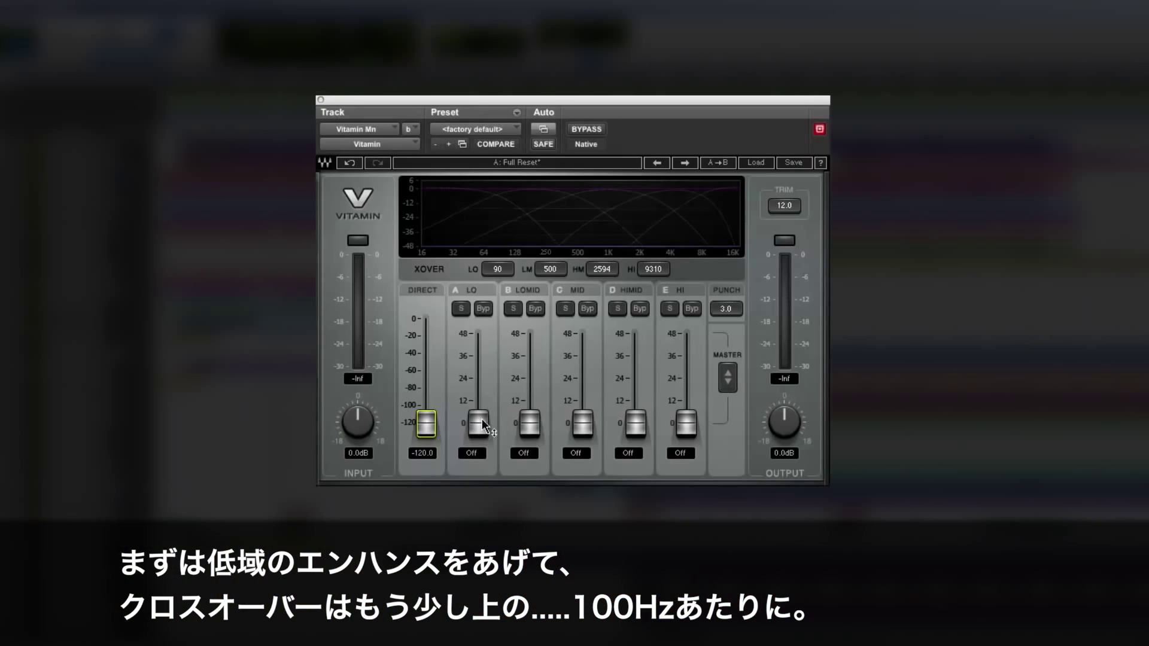
Step: On the mono instance, raise LO to 39.2 and HIMID to 28.9, with crossovers at LO 106, HM 2466 and HI 4238
left_click_drag(478, 377, 479, 345)
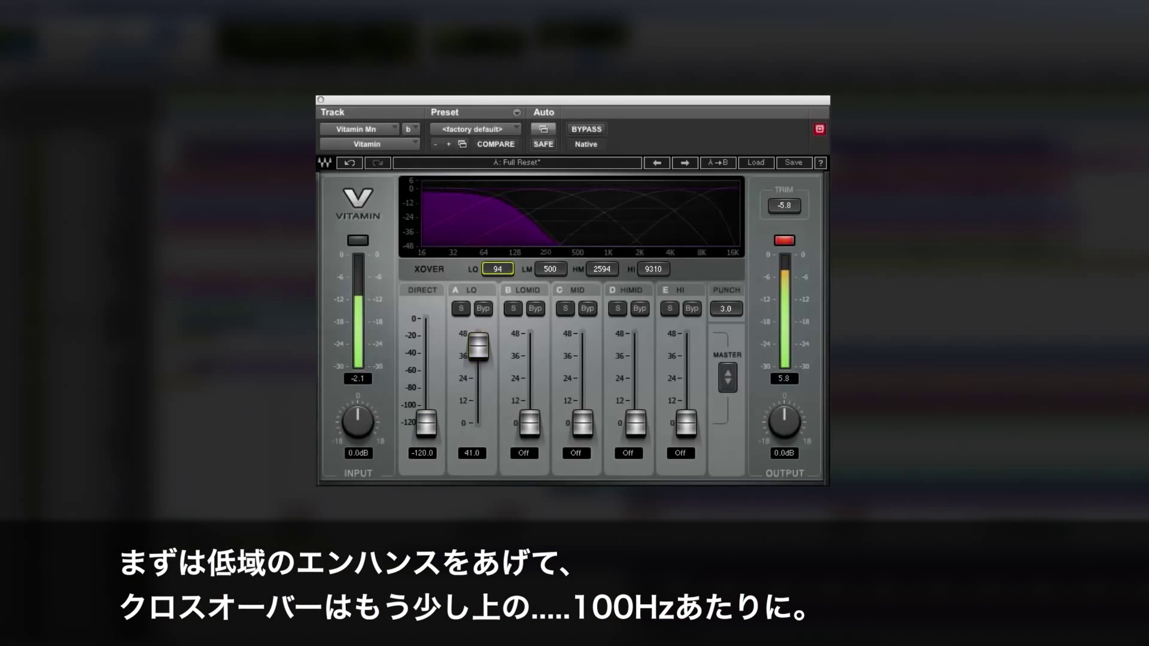
left_click_drag(478, 345, 478, 350)
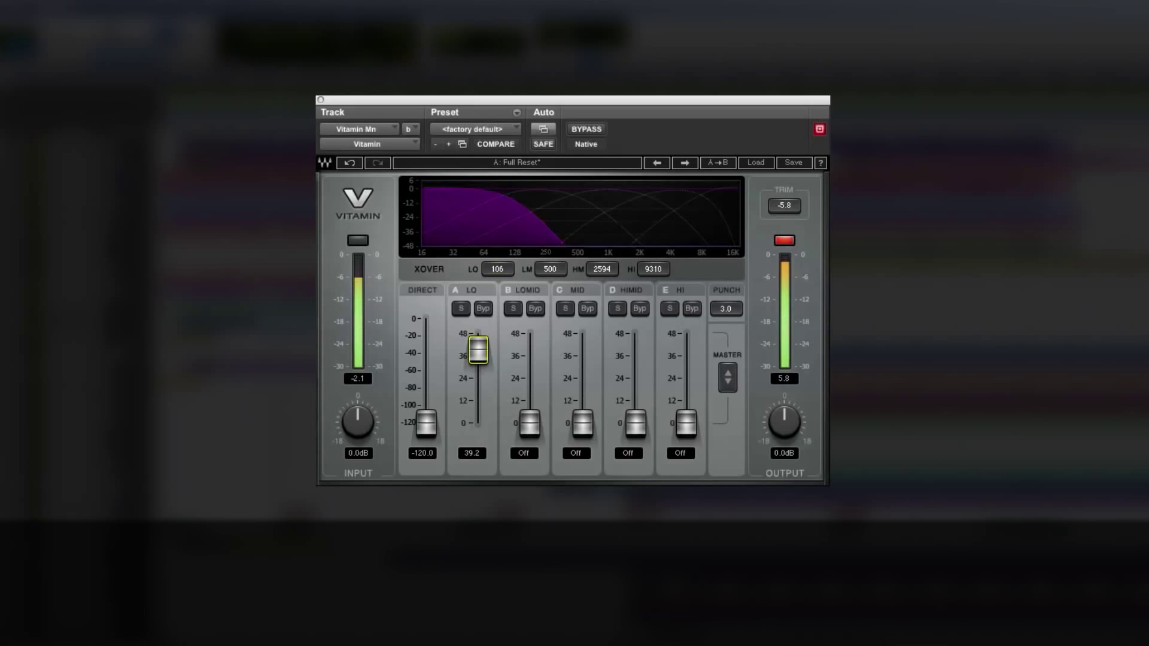
left_click_drag(634, 425, 635, 371)
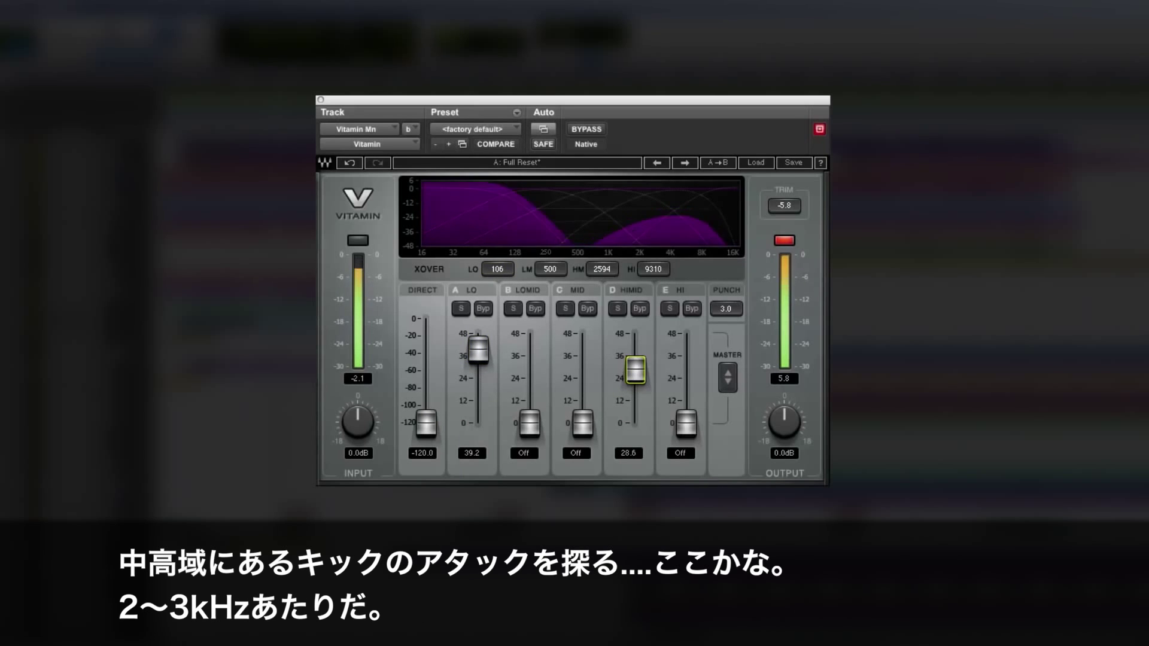
left_click_drag(601, 269, 640, 271)
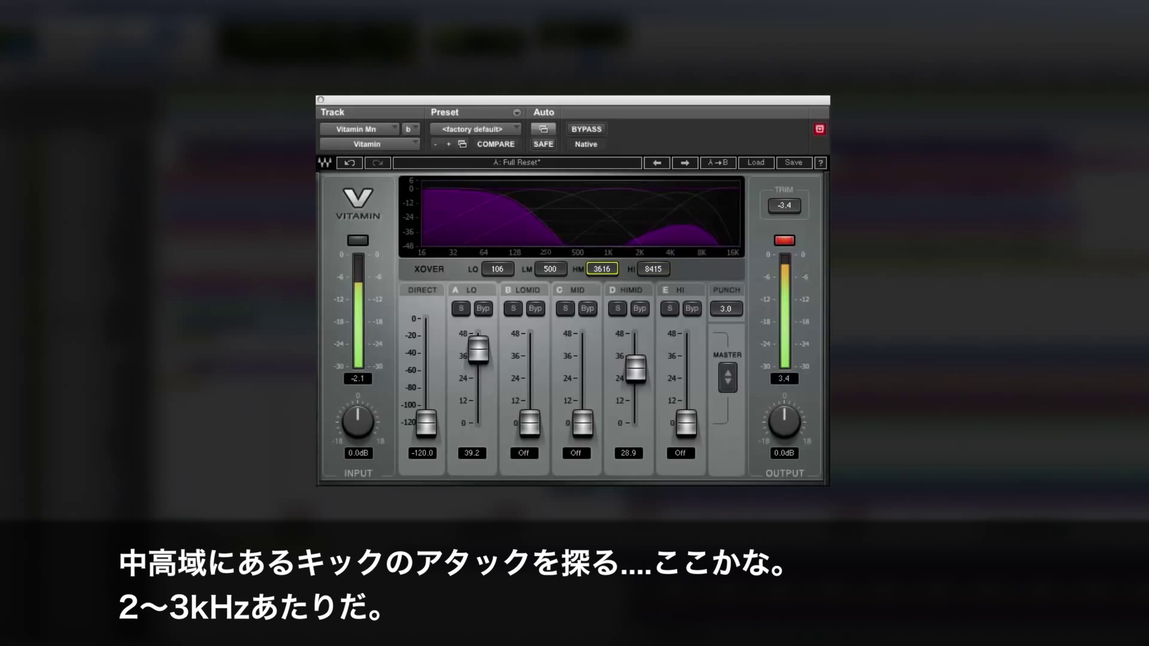
left_click_drag(664, 276, 664, 296)
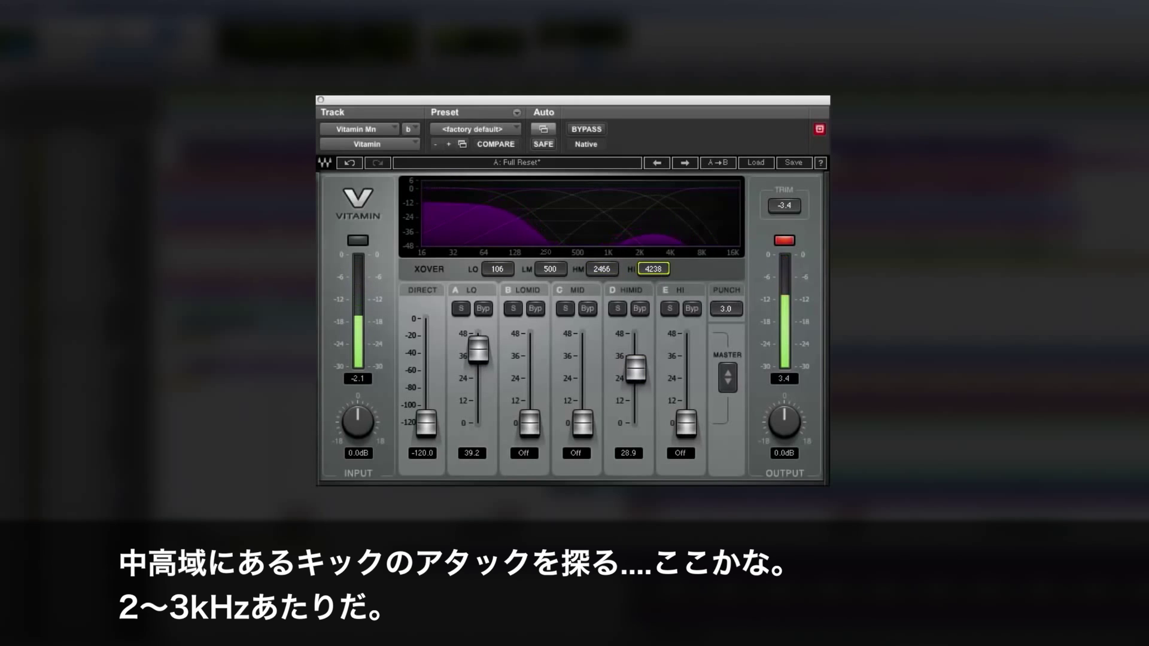
left_click(635, 369)
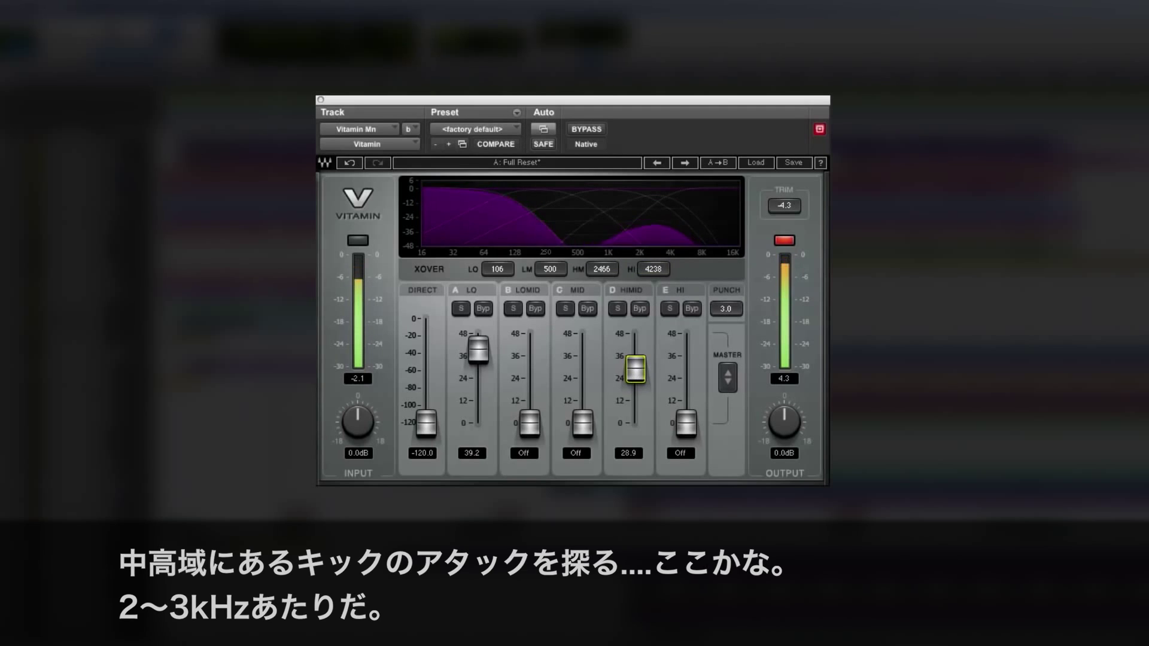
Step: Restore the Direct fader to 0.0, reset the output clip indicator, and fine-tune LO to 36.3 and HIMID to 26.4
left_click_drag(433, 422, 426, 319)
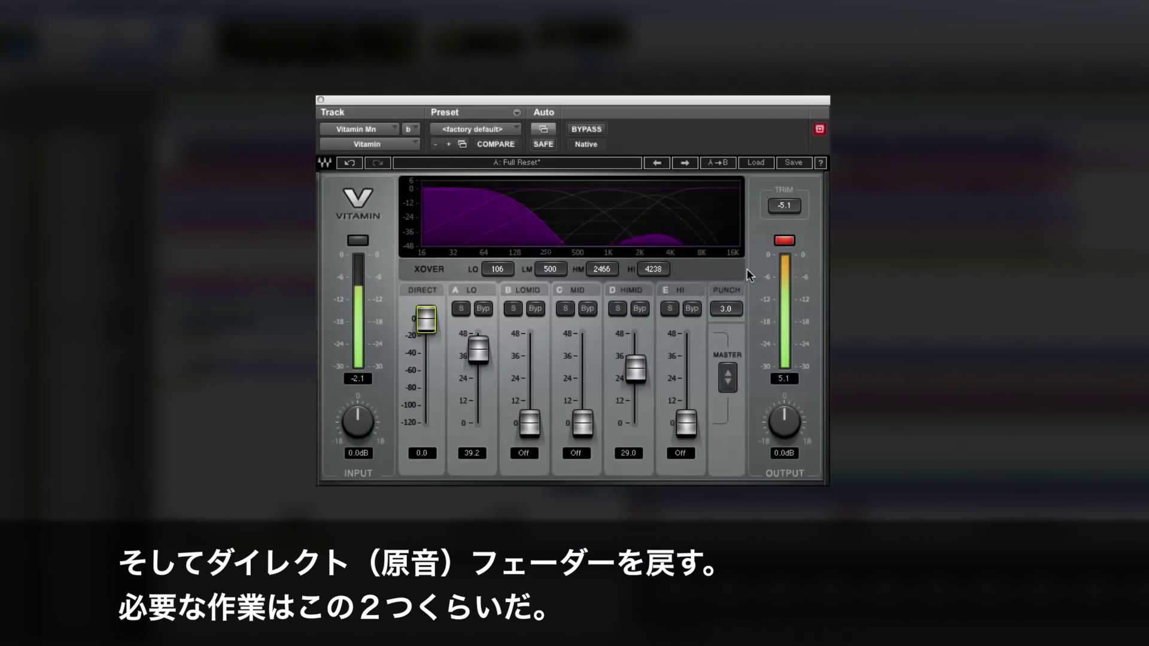
left_click(784, 240)
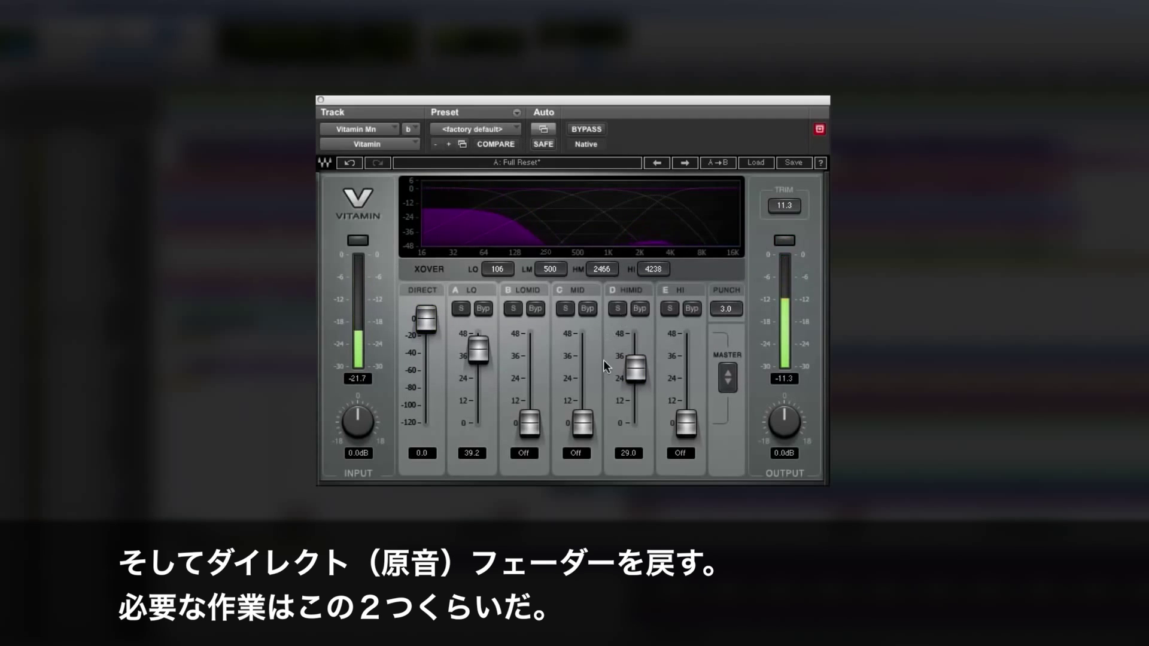
left_click_drag(478, 351, 479, 354)
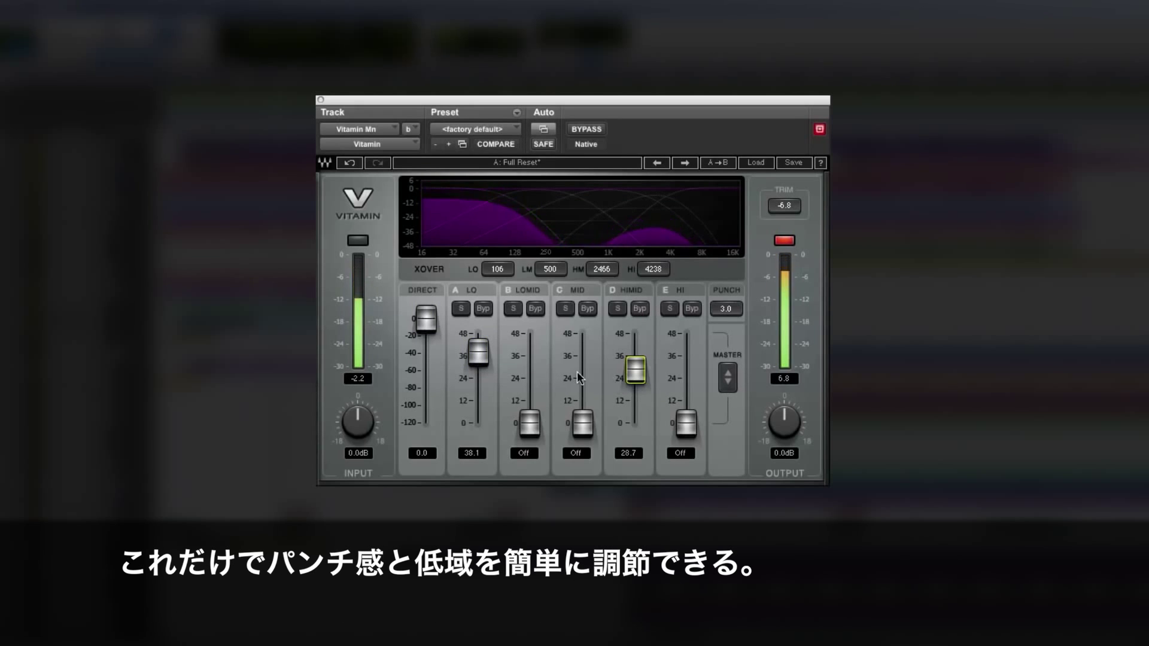
left_click_drag(636, 369, 635, 375)
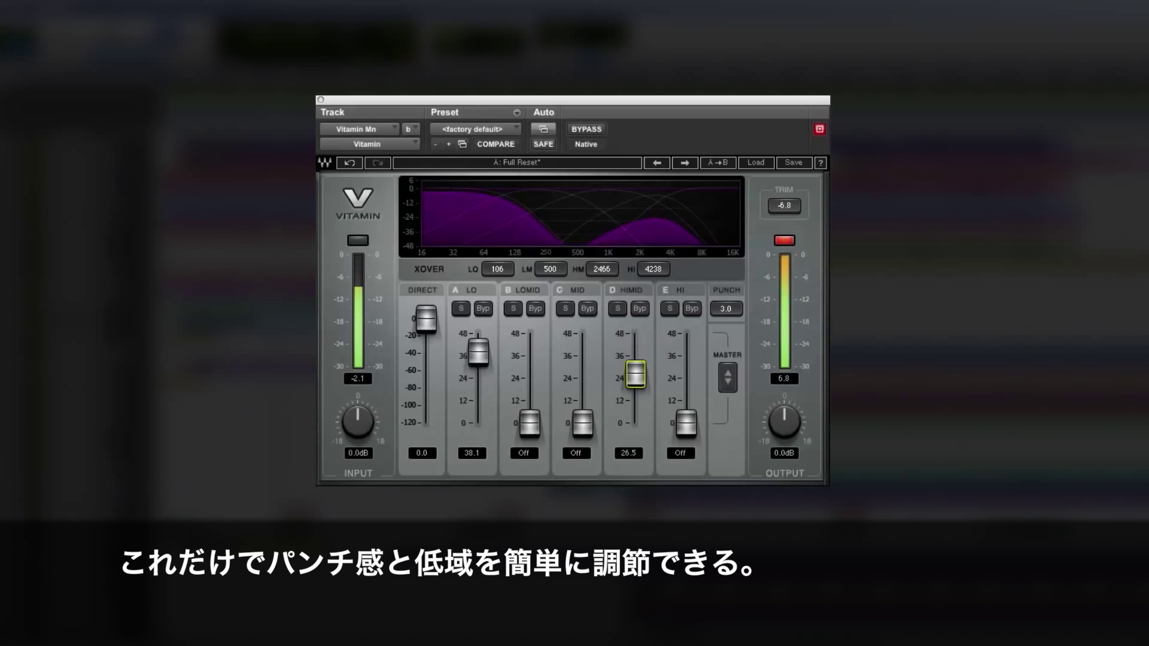
mouse_move(477, 357)
left_mouse_down()
mouse_move(477, 402)
mouse_move(477, 357)
left_mouse_up()
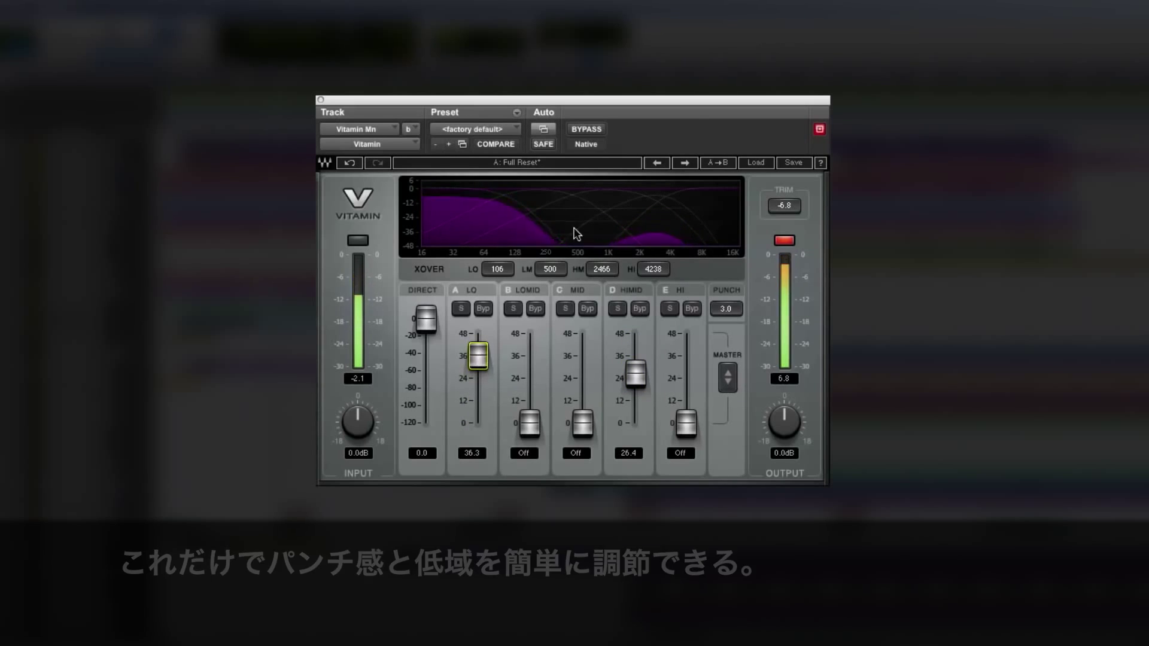
Step: Toggle the effect bypass to compare the processed kick with the original sound
left_click(587, 128)
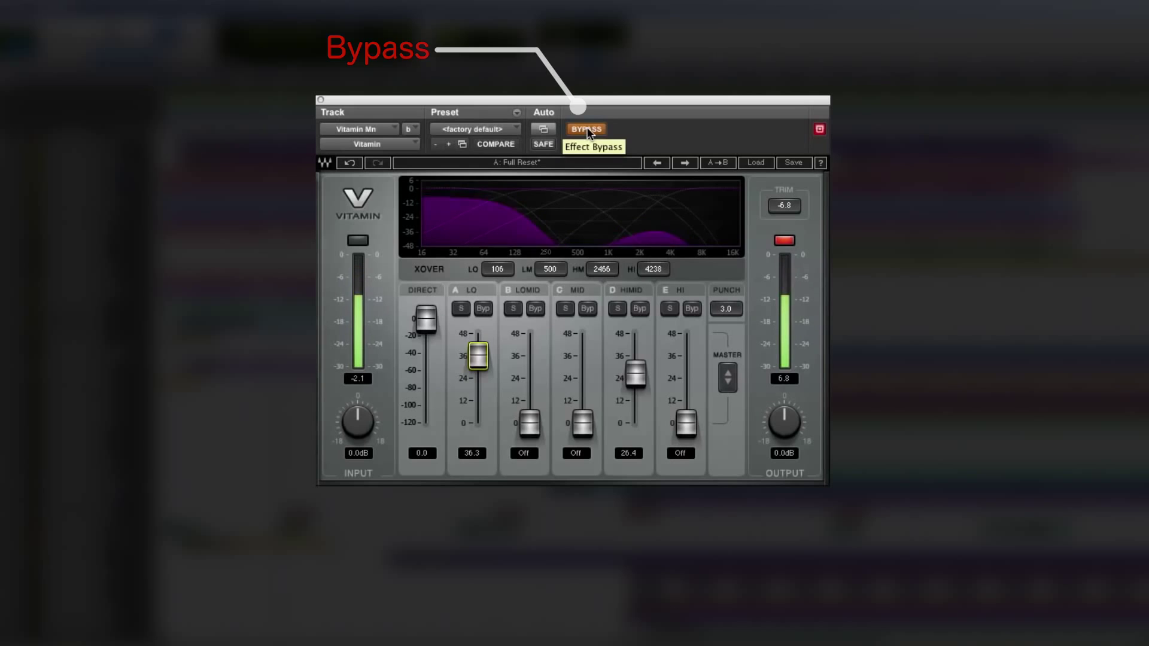
left_click(586, 128)
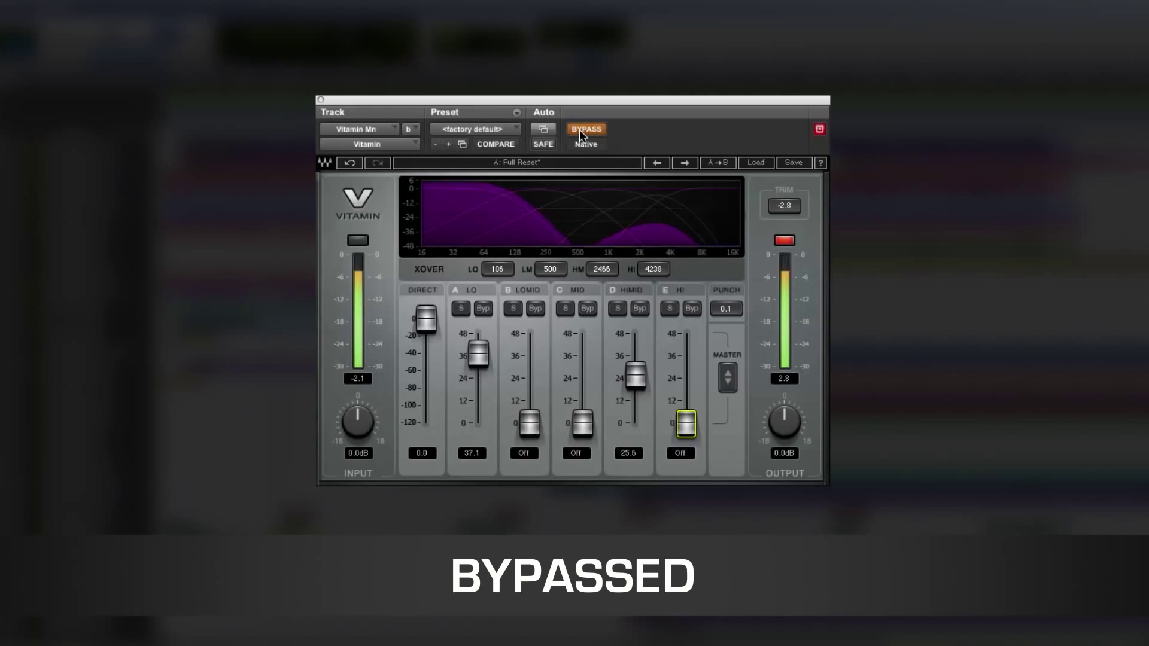
left_click(579, 129)
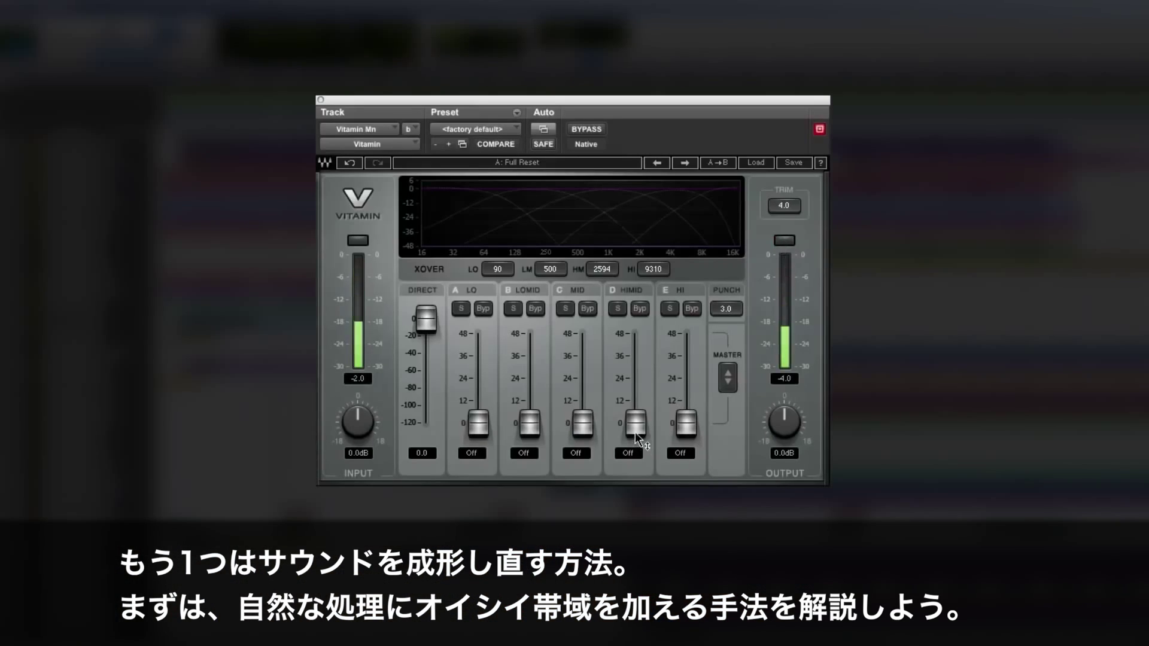
Step: Starting from the reset settings, raise HI to 32.4 and LOMID to 32.8, and narrow the LOMID range with the LO crossover at 304
left_click_drag(693, 423, 692, 359)
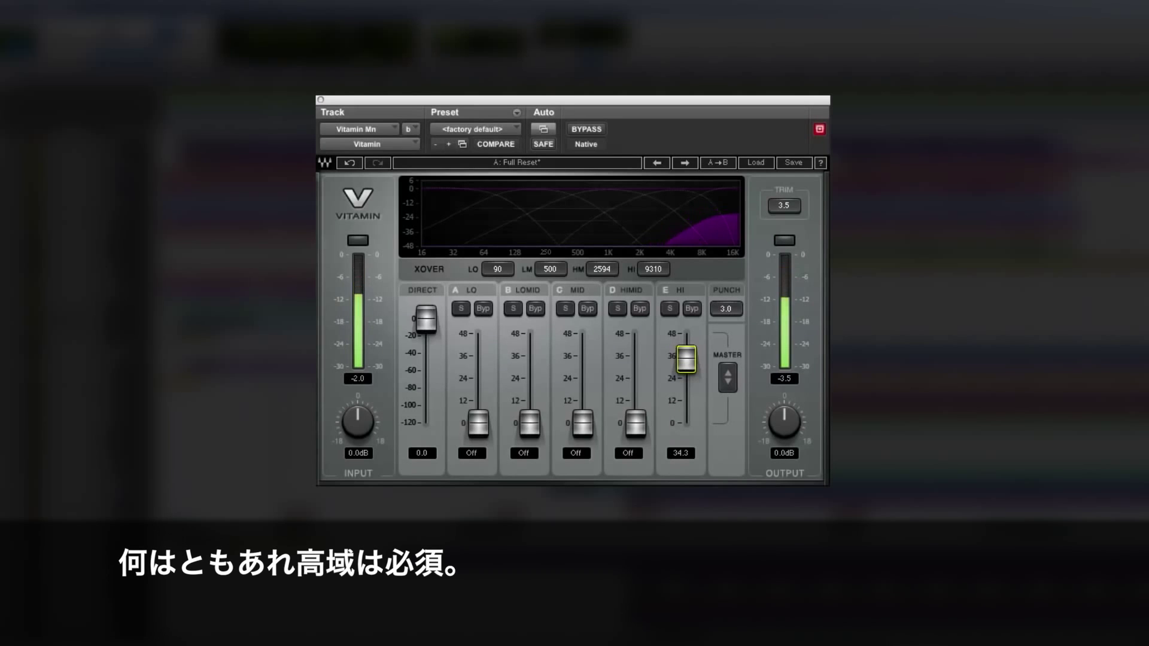
left_click_drag(686, 361, 686, 362)
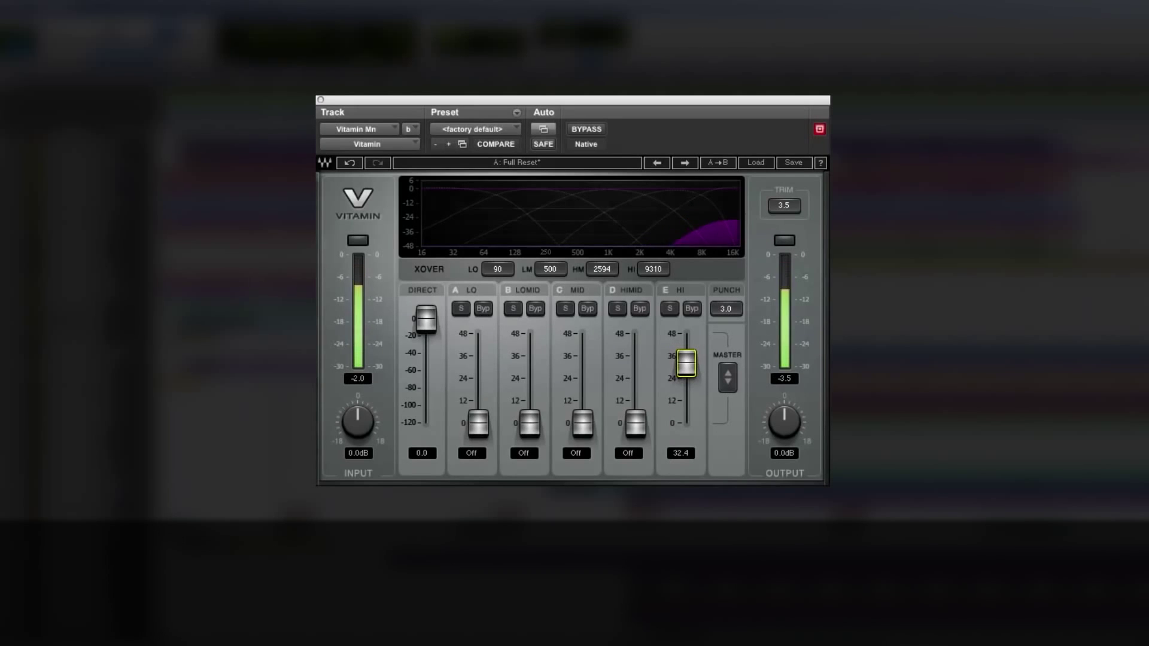
left_click_drag(530, 423, 530, 368)
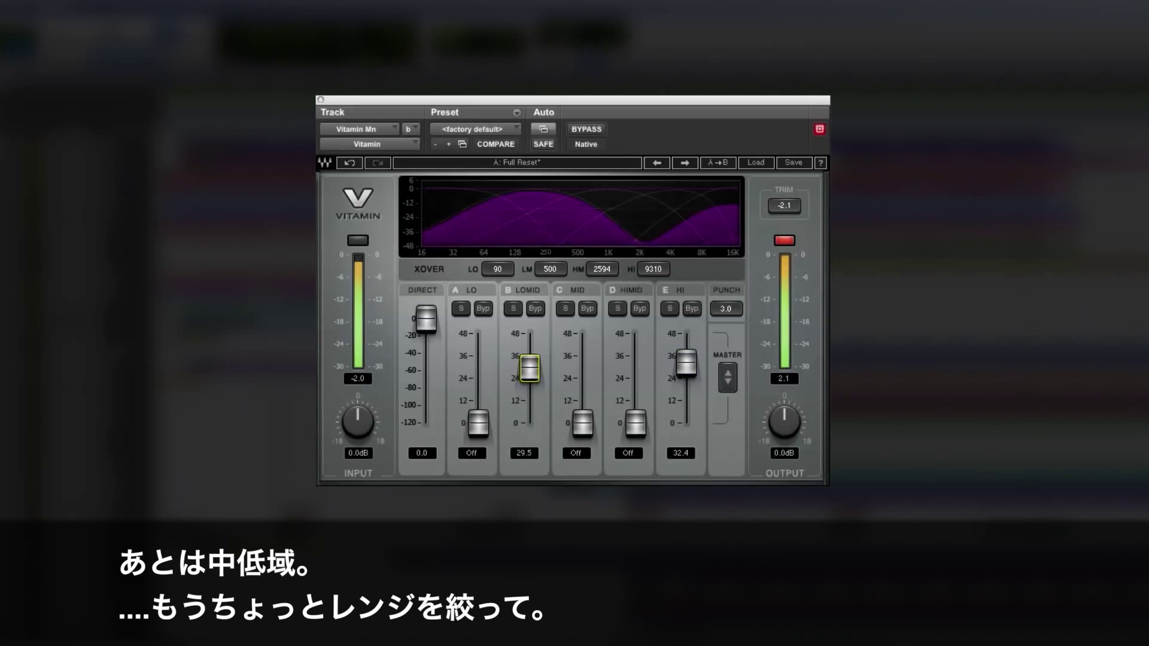
left_click_drag(498, 269, 497, 252)
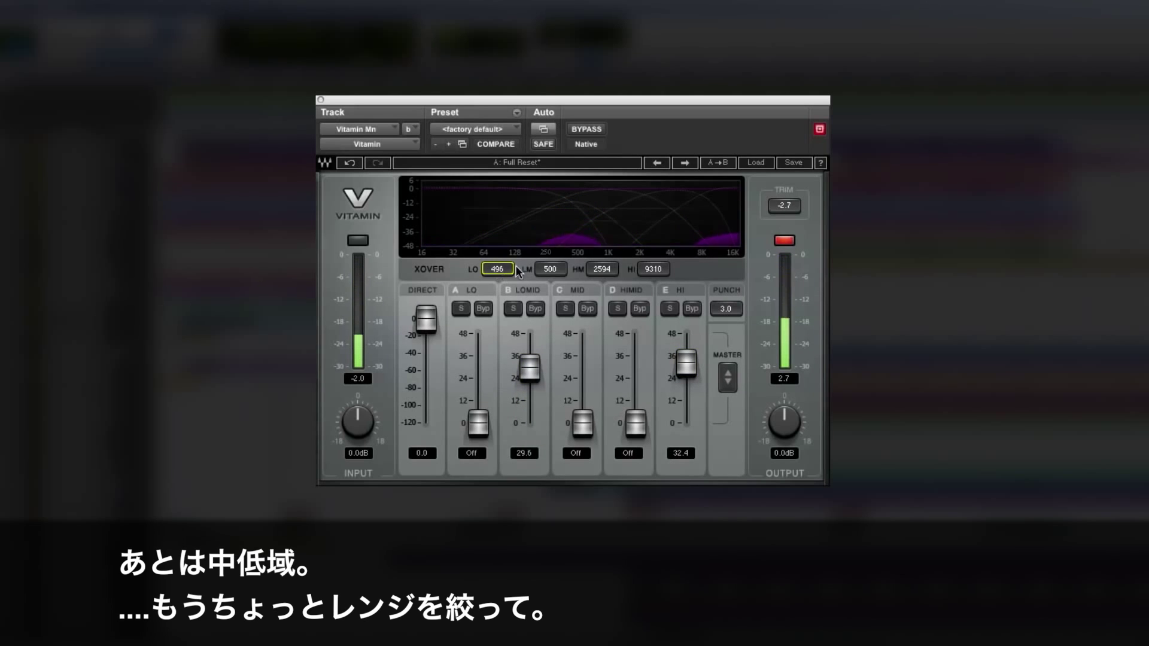
left_click_drag(497, 270, 522, 346)
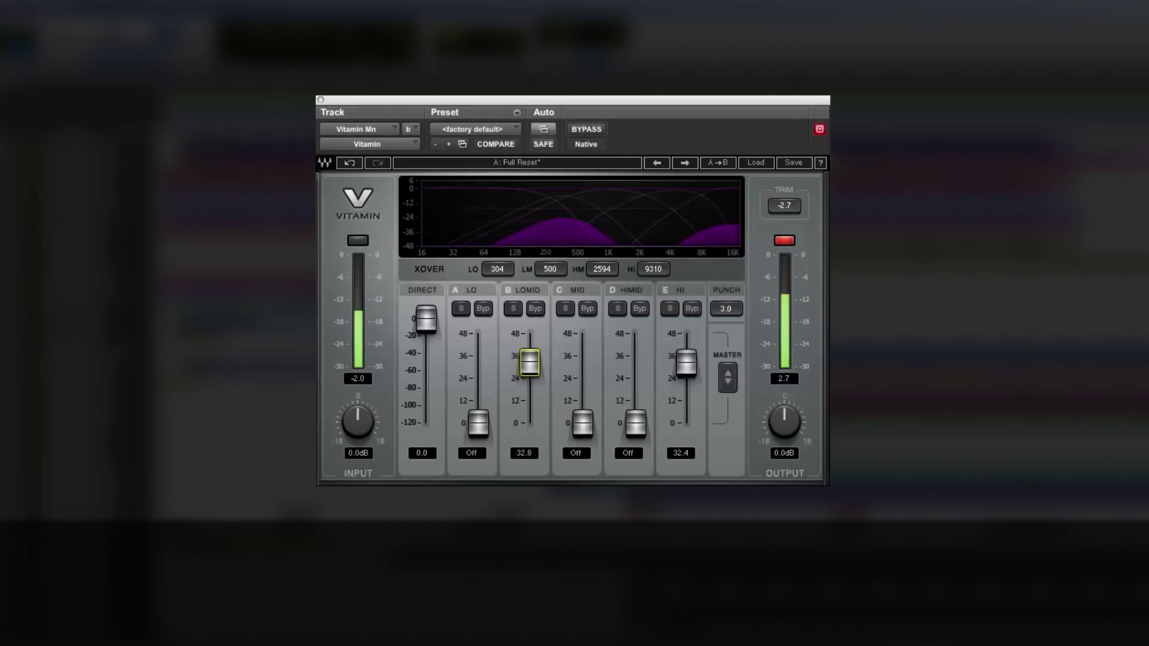
Step: Blend in the remaining bands by setting LO to 27.6, LOMID to 29.5, and MID and HIMID together to 14.1
left_click_drag(480, 420, 531, 381)
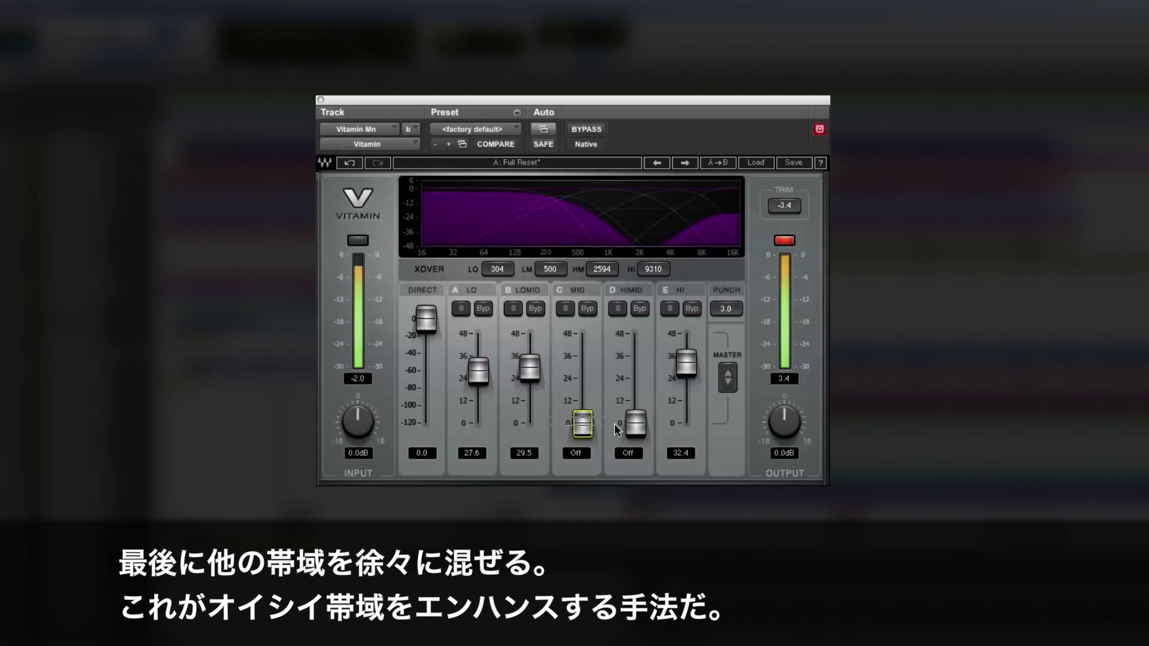
left_click(634, 424, "shift")
mouse_move(634, 424)
left_mouse_down()
mouse_move(634, 401)
mouse_move(633, 410)
left_mouse_up()
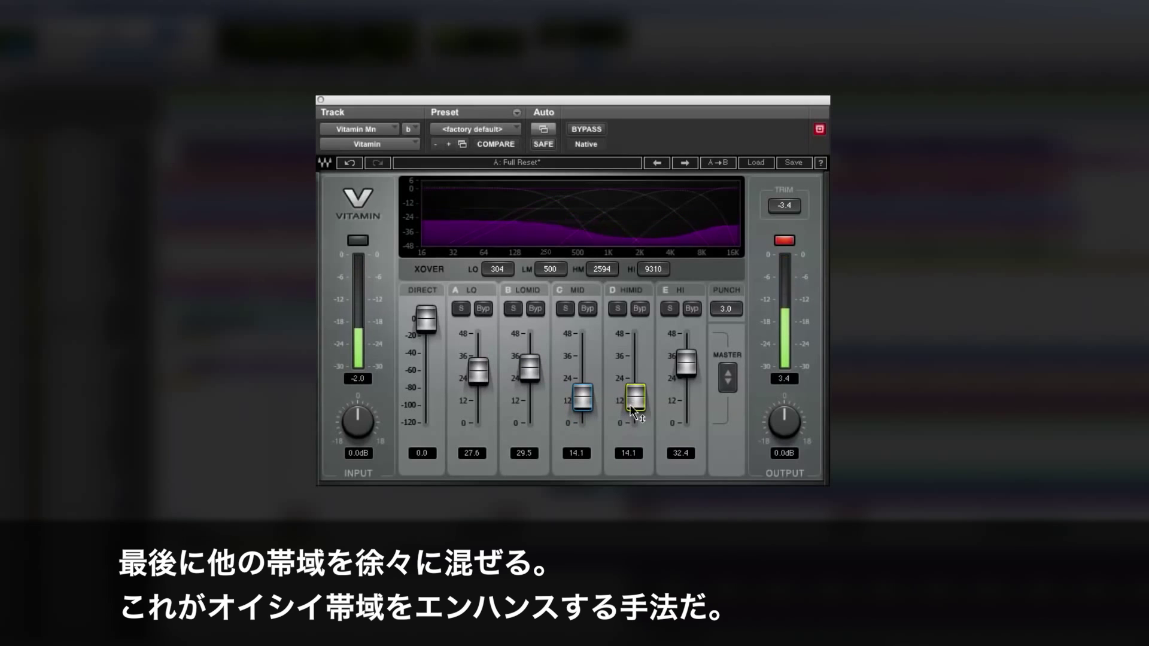
Step: Reduce the output level to -3.0 dB, reset the output clip indicator, and toggle the effect bypass for comparison
left_click(784, 421)
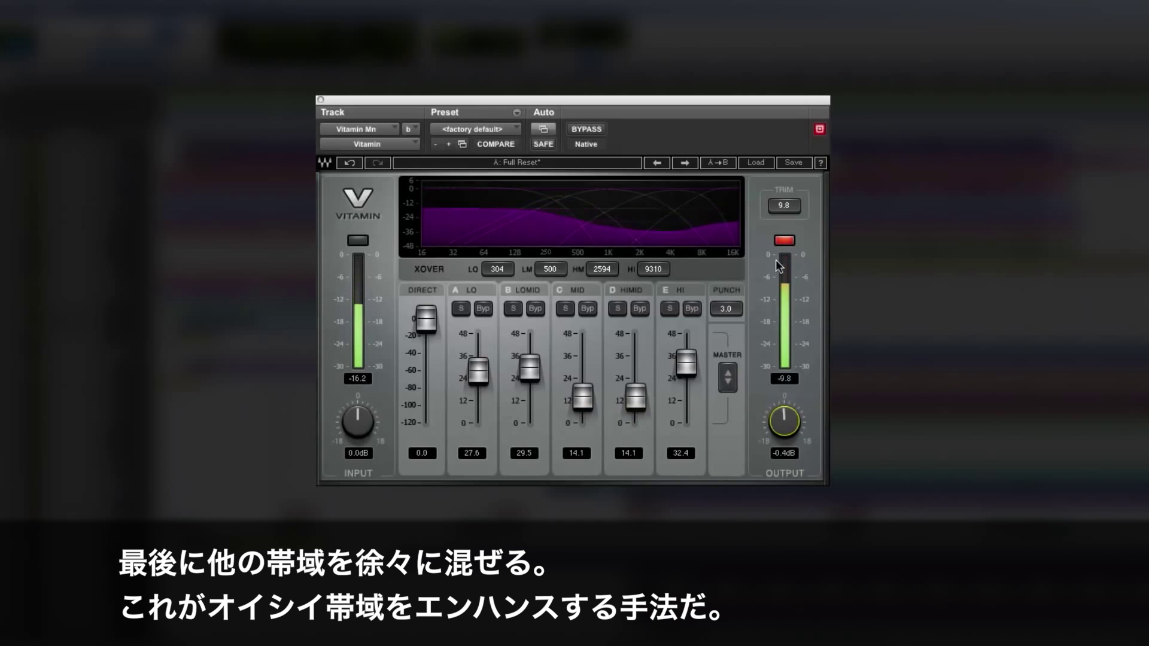
left_click(788, 240)
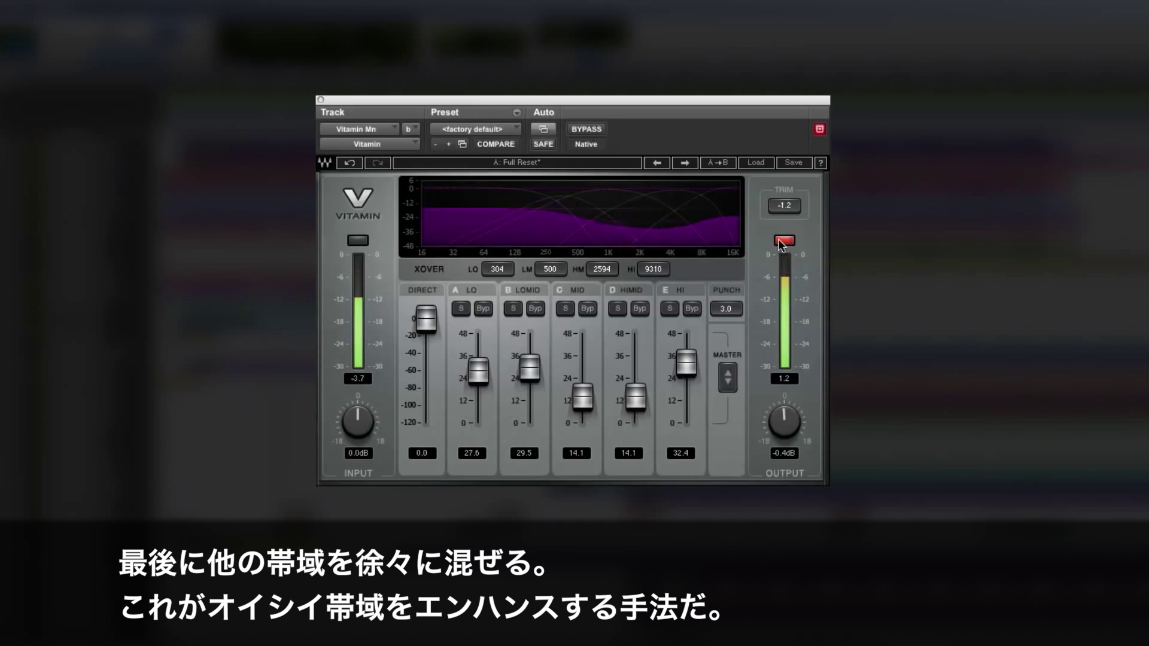
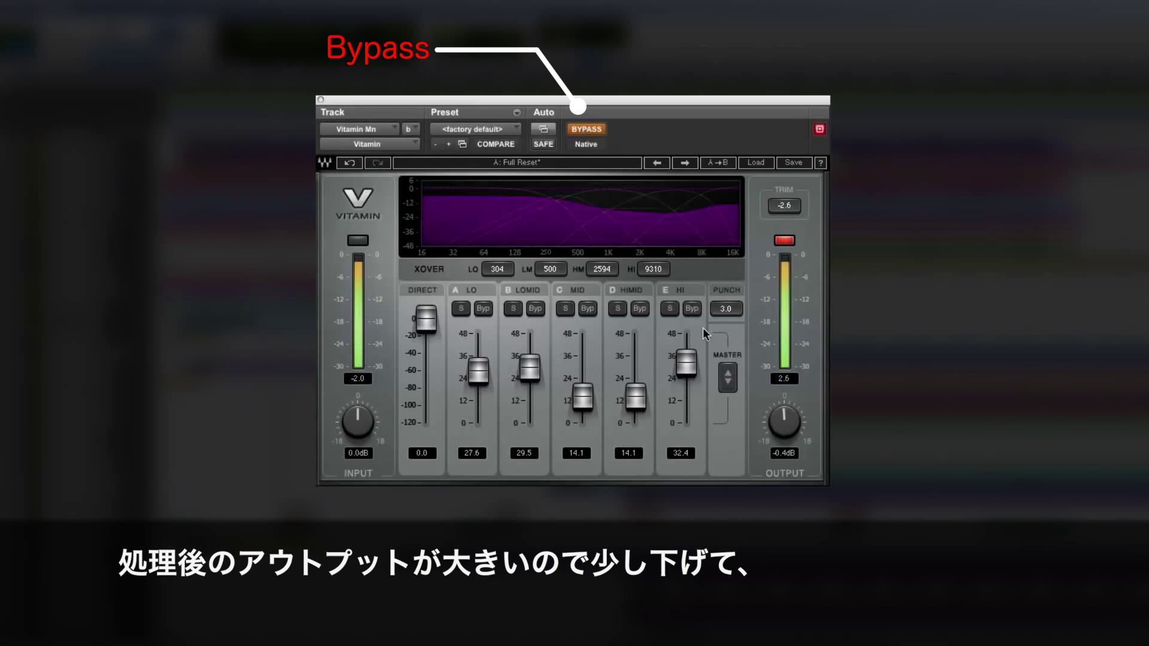
left_click_drag(784, 422, 784, 438)
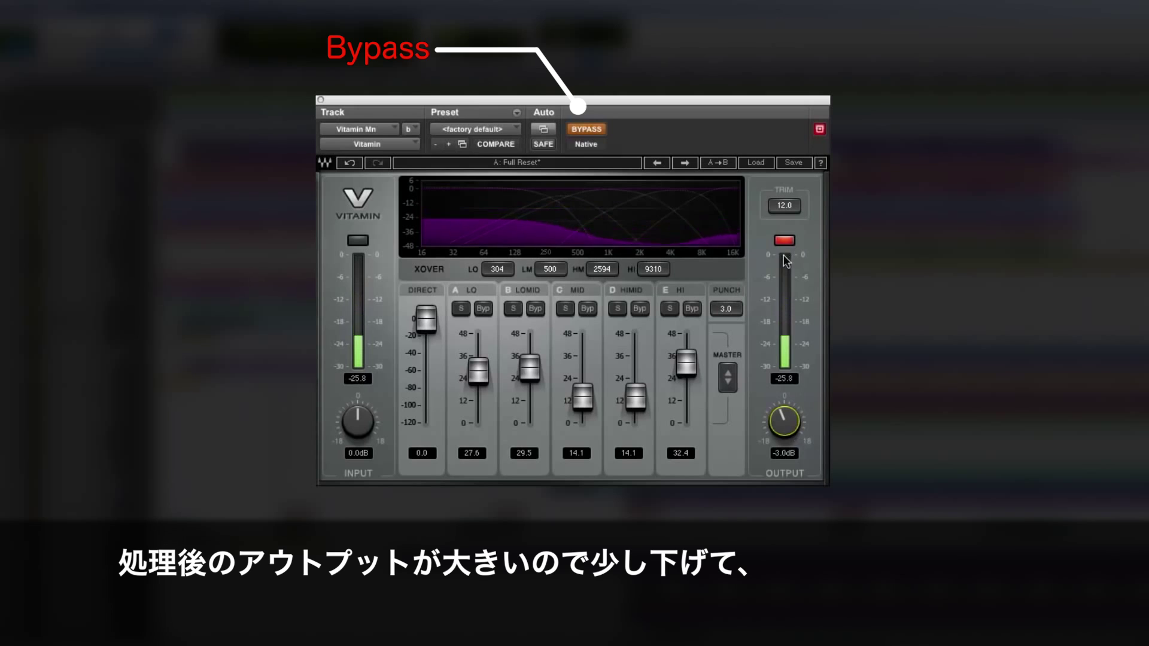
left_click(586, 128)
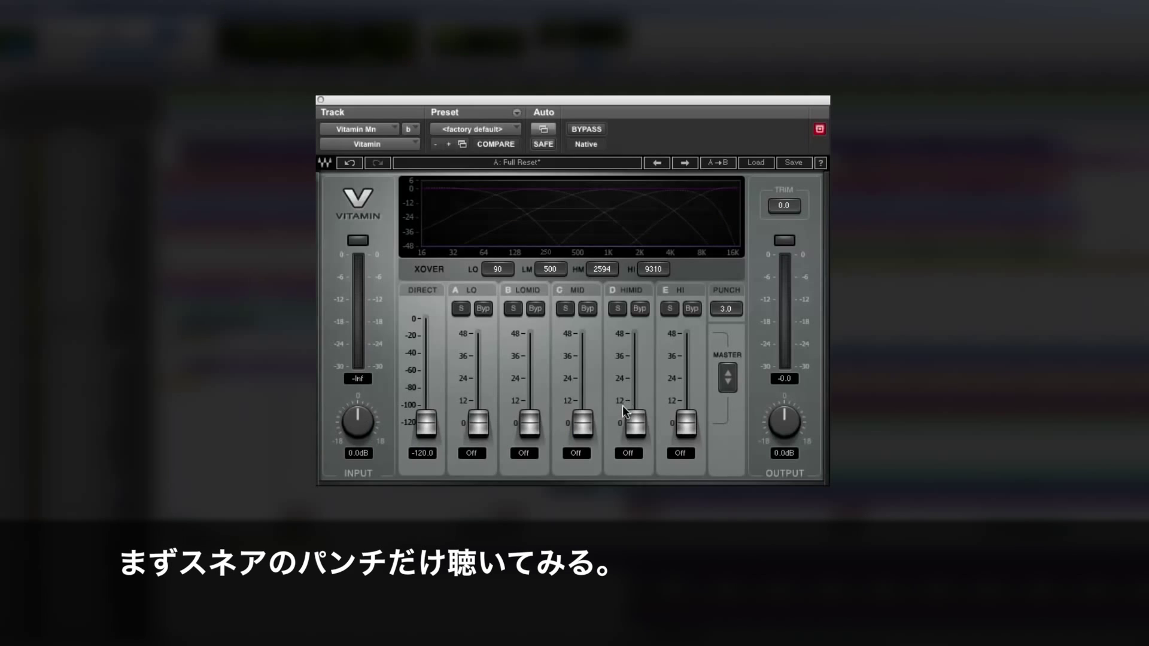
Step: With the direct signal off, raise MID to 34.5 and narrow its range with crossovers LM 491 and HM 1565
left_click_drag(575, 432, 582, 356)
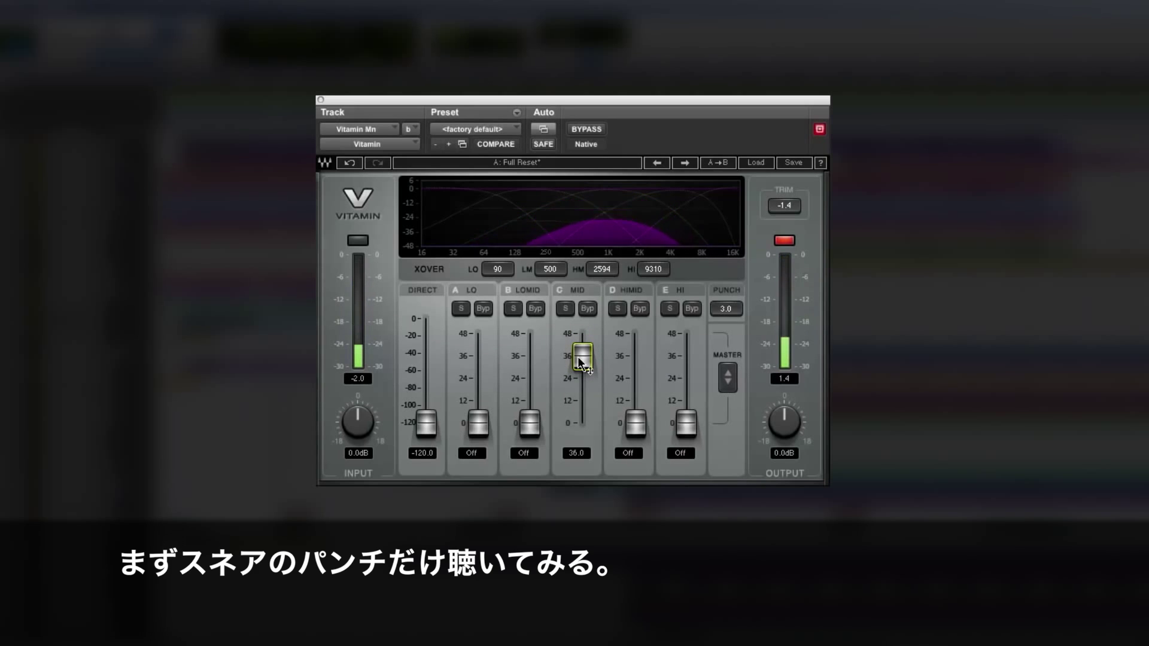
left_click_drag(566, 262, 566, 222)
left_click_drag(550, 269, 598, 279)
left_click_drag(583, 350, 583, 357)
Step: Add the other snare bands with LOMID at 27.8, HIMID 23.9, HI 23.3 and LO 28.1, and ease MID to 31.5
left_click_drag(530, 424, 530, 372)
left_click_drag(635, 424, 635, 379)
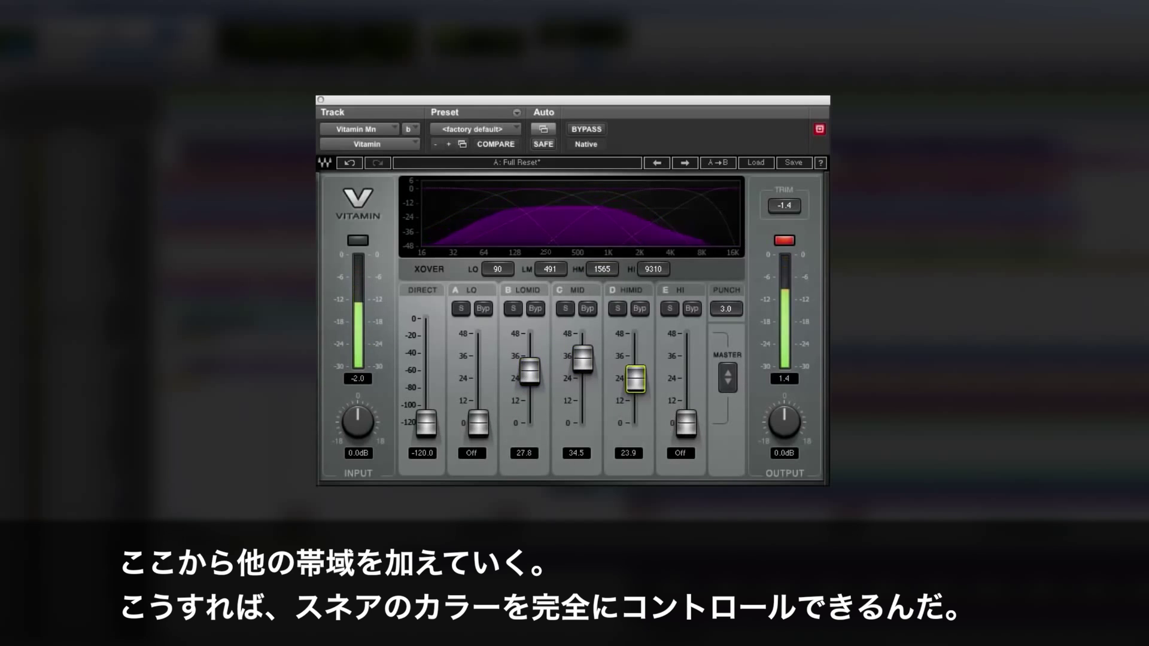
left_click_drag(686, 424, 686, 380)
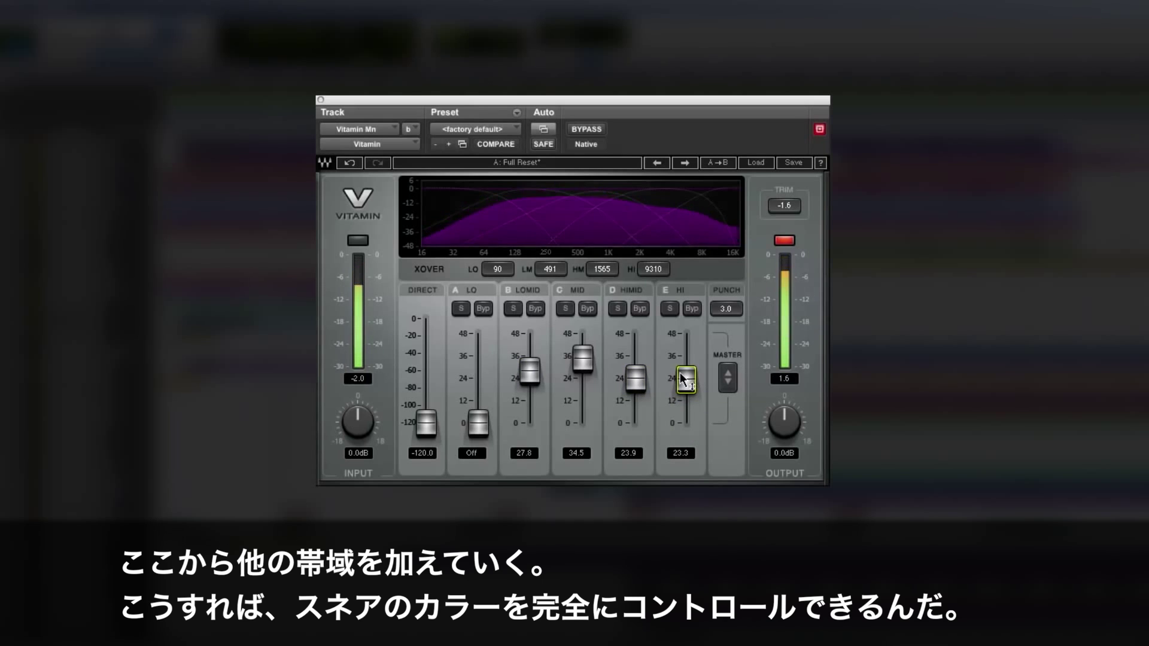
left_click_drag(479, 423, 478, 371)
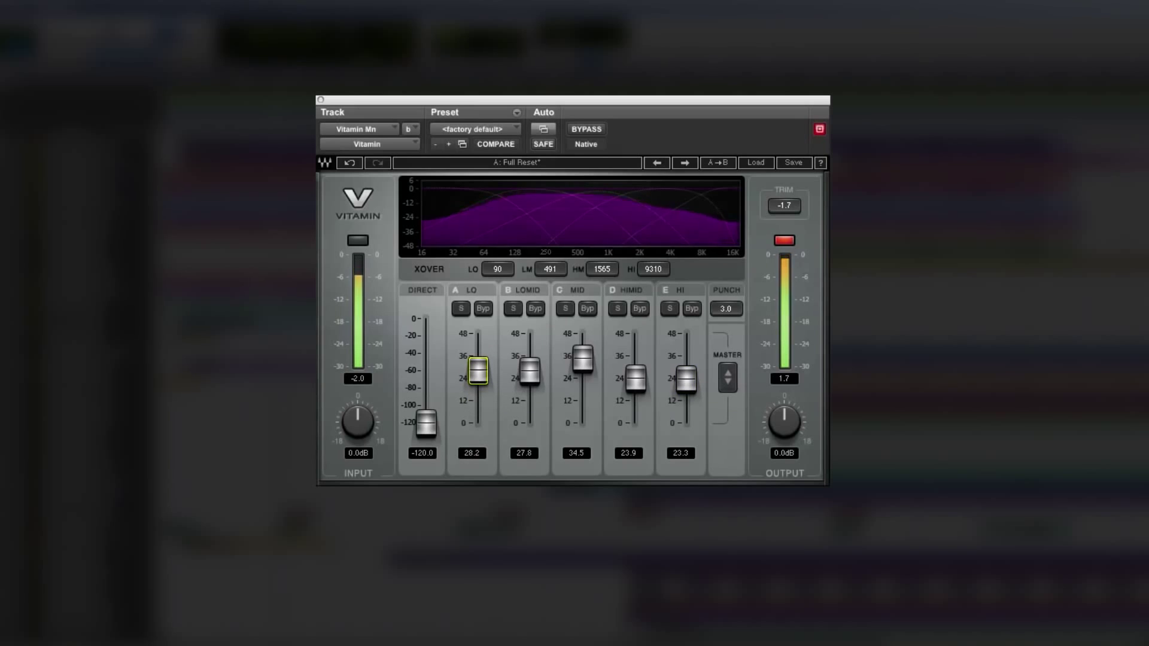
left_click_drag(582, 358, 582, 365)
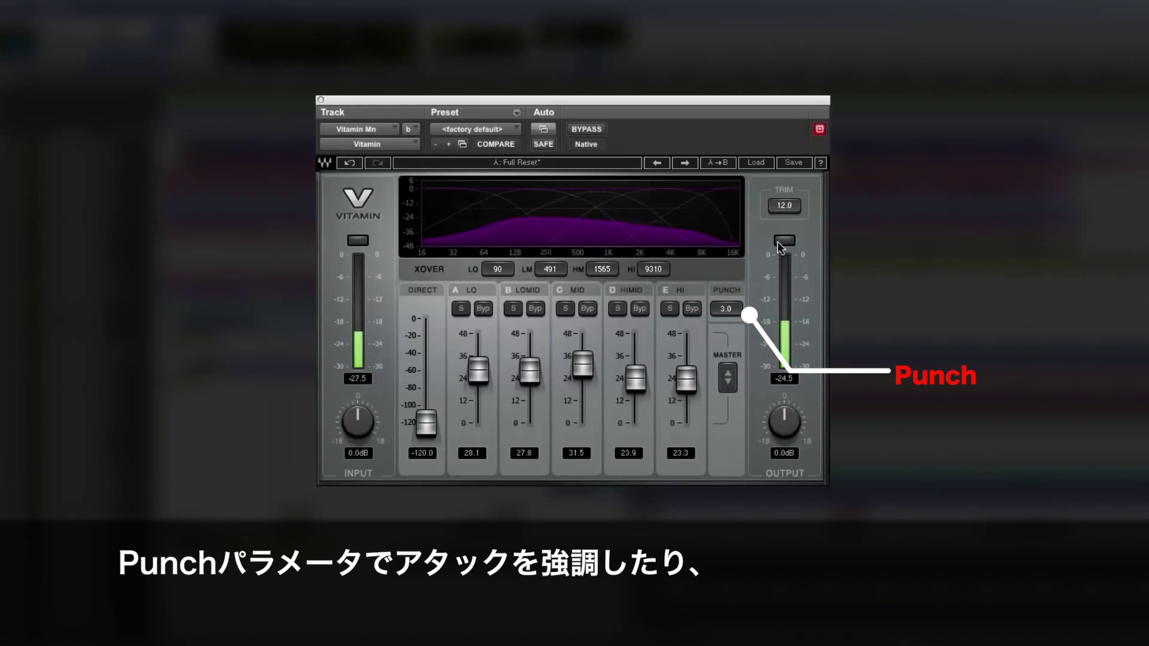
Step: Raise Punch to 5.0 to emphasise the snare attack and reset the output clip indicator
left_click(730, 308)
left_click_drag(730, 308, 725, 313)
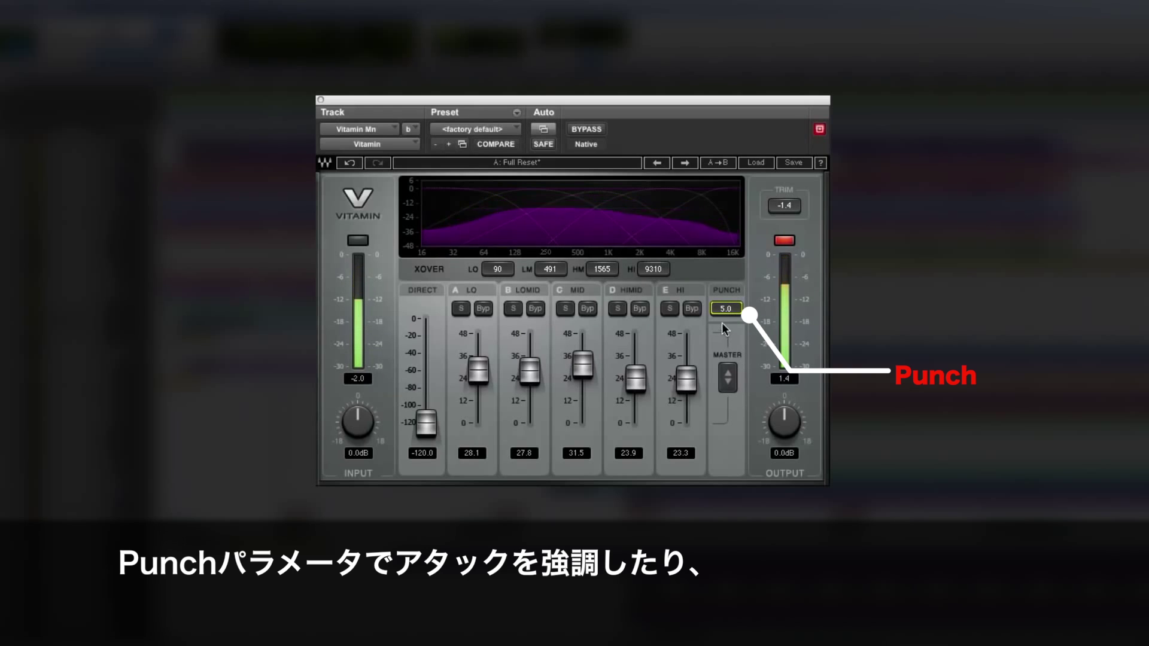
left_click(774, 239)
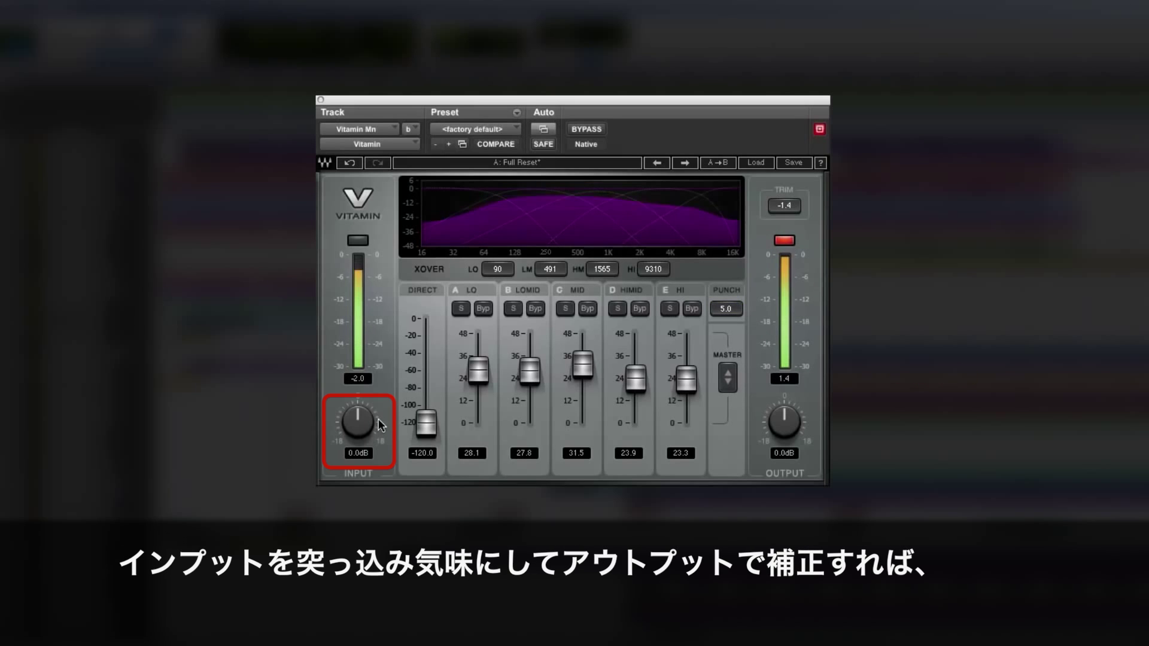
Step: Drive the input to 6.4 dB, compensate with the output at -5.0 dB, and reset the output clip indicator
left_click_drag(358, 422, 357, 413)
left_click_drag(784, 422, 784, 433)
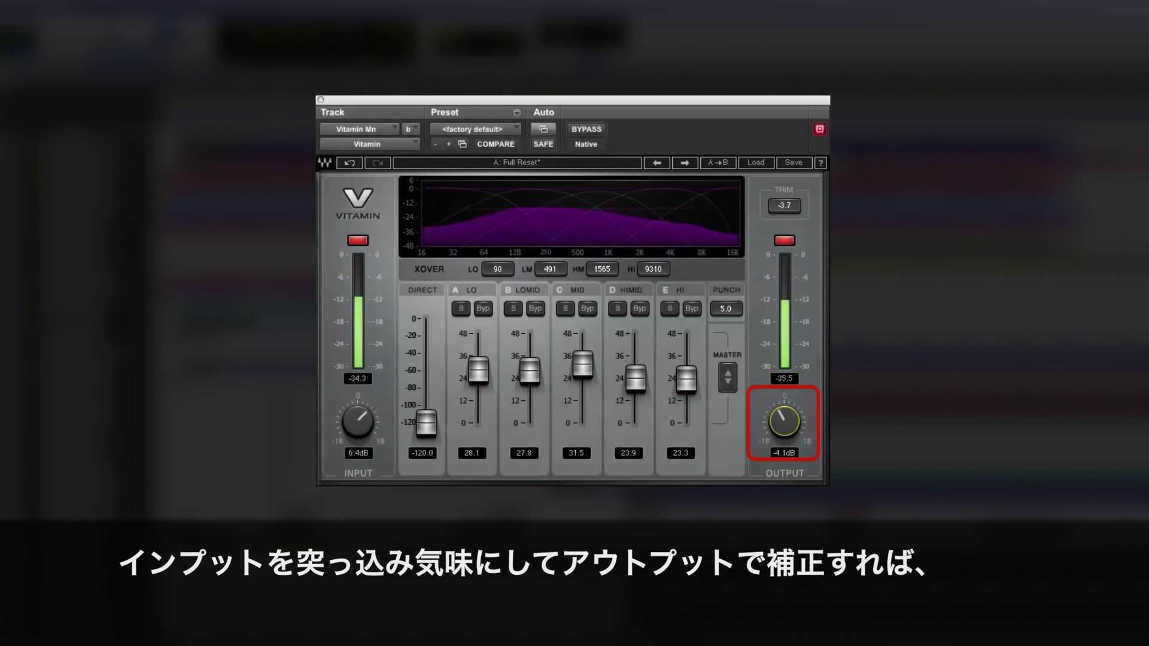
left_click_drag(785, 426, 785, 429)
left_click(785, 240)
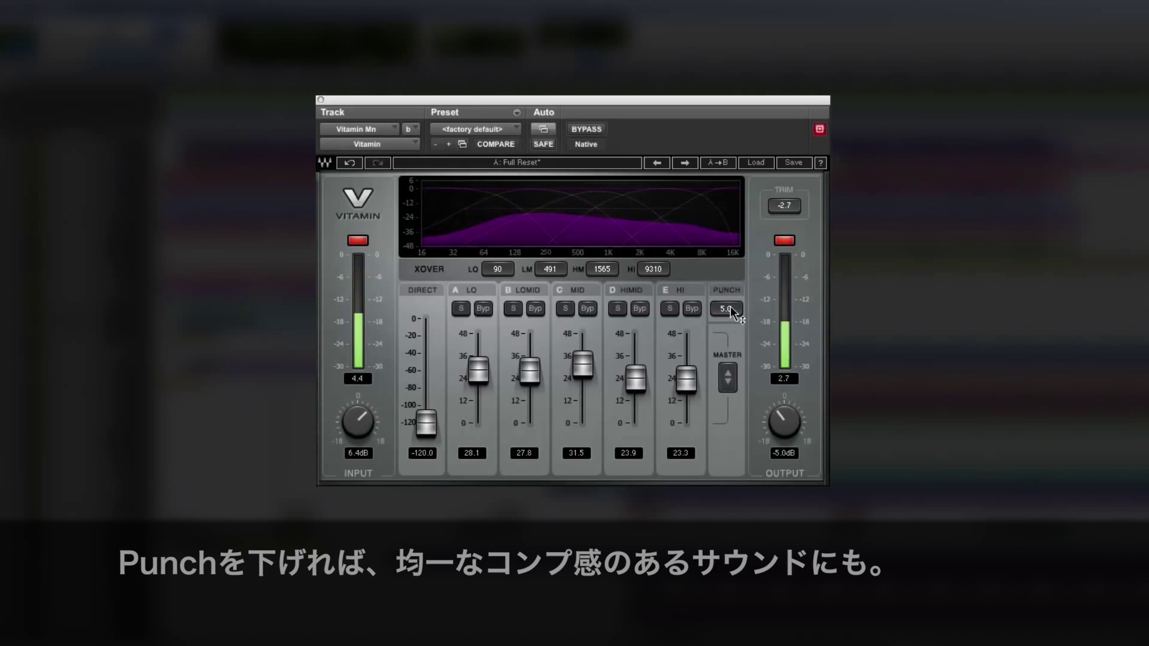
Step: Lower Punch to 0.8, rebalance HIMID to 27.2 and MID to 30.1, and toggle the effect bypass to compare the snare
left_click_drag(730, 307, 730, 359)
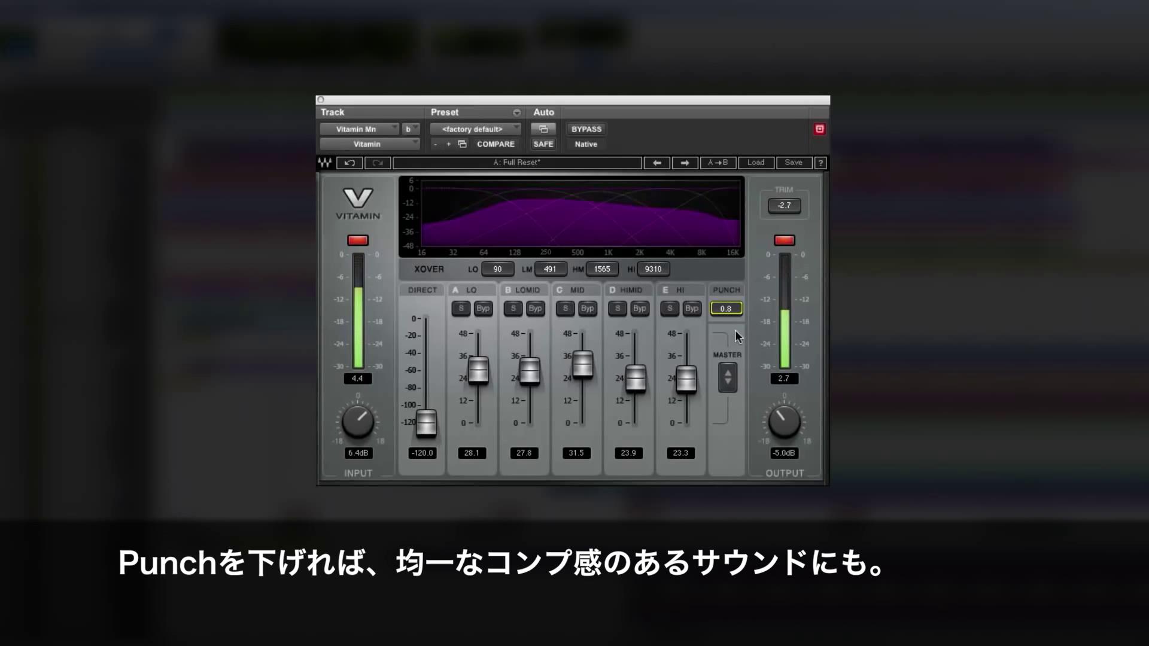
left_click(775, 241)
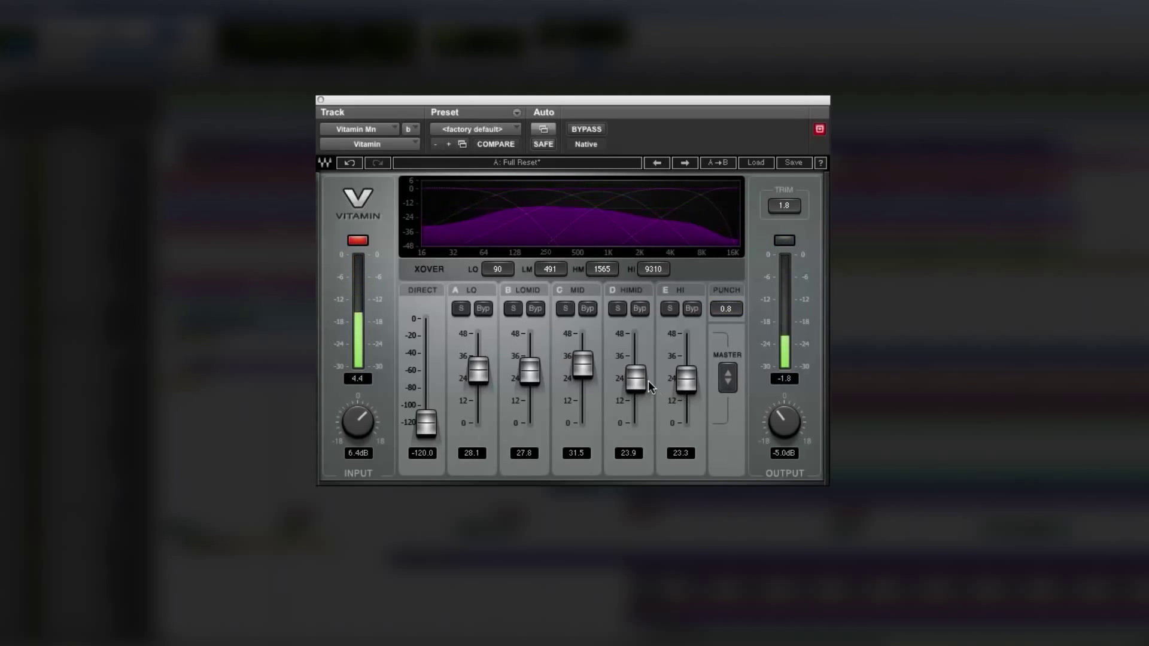
left_click_drag(635, 378, 582, 365)
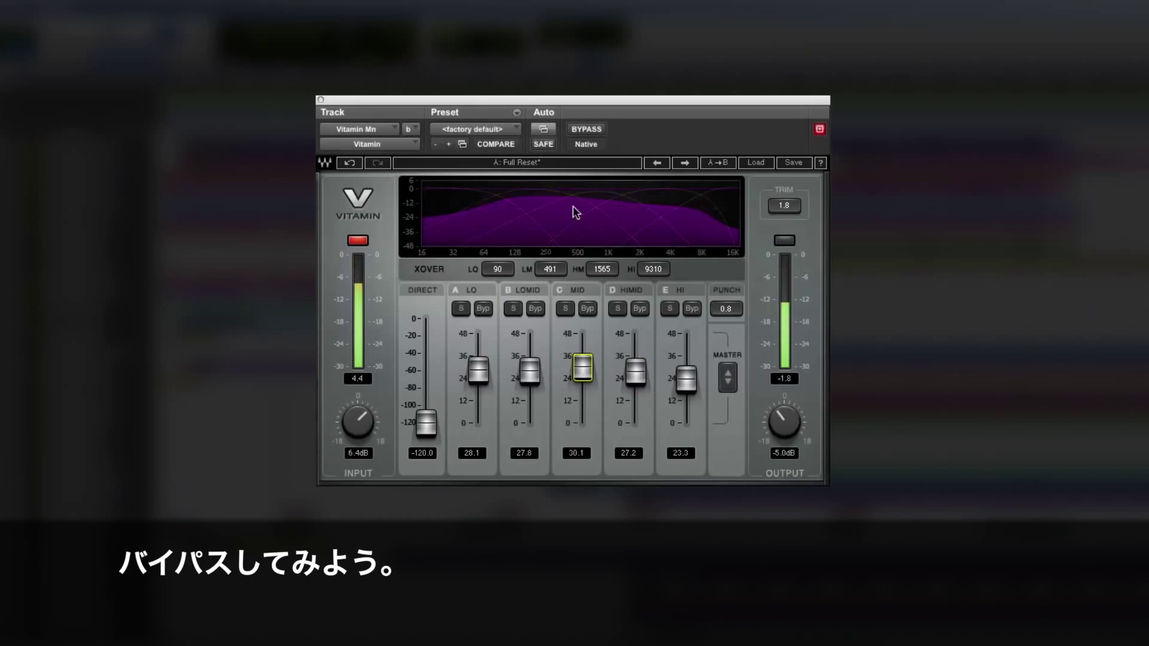
left_click(587, 129)
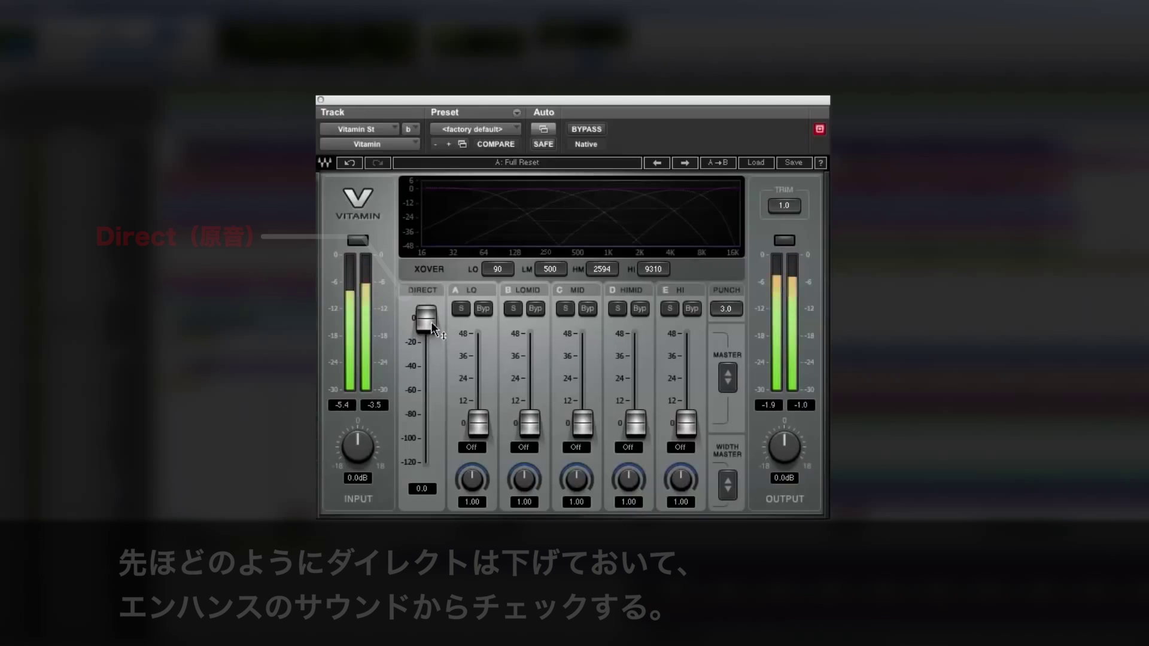
Step: On the stereo instance, pull Direct down to -120.0, raise all bands together to 33.2, and lower Punch to 0.1
left_click_drag(432, 333, 434, 468)
left_click_drag(723, 392, 723, 333)
key("space")
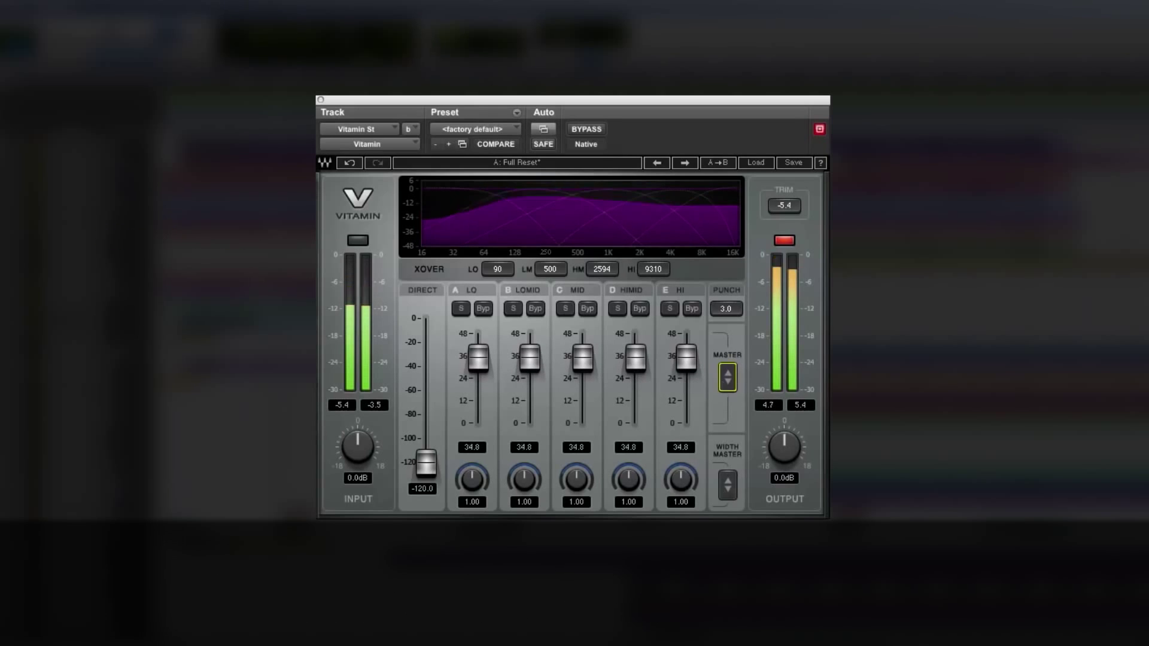
left_click_drag(724, 382, 724, 386)
left_click_drag(726, 308, 725, 341)
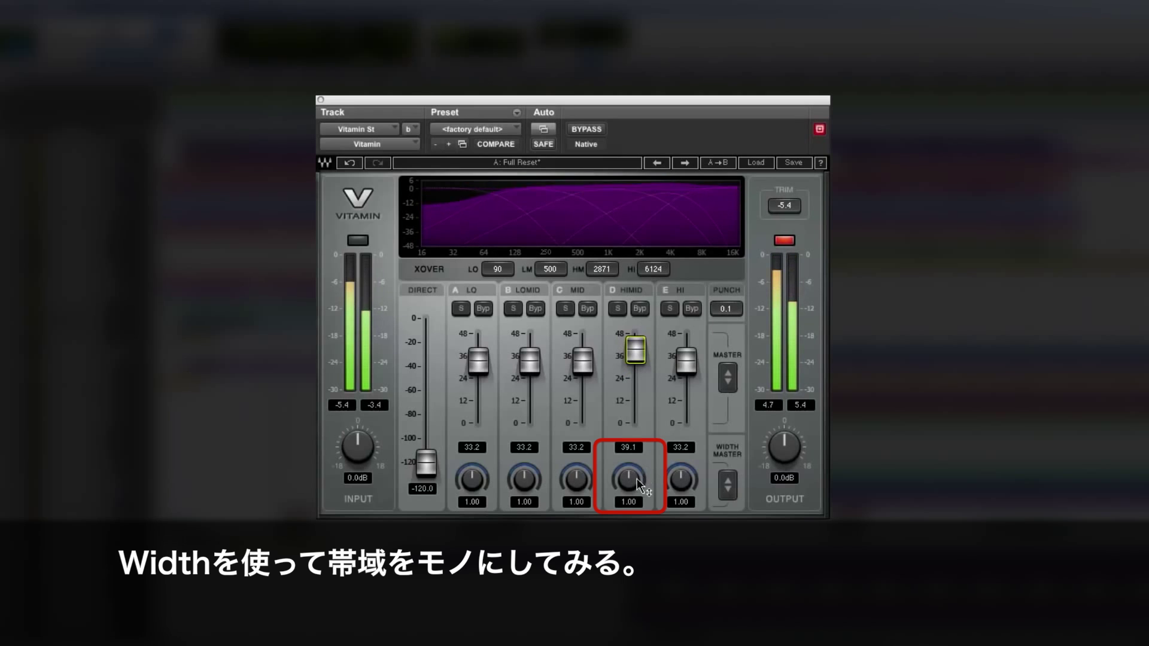
Step: Narrow the HIMID width to 0.29, lower the HIMID level to 30.6, and raise HI to 36.8
left_click_drag(634, 479, 634, 539)
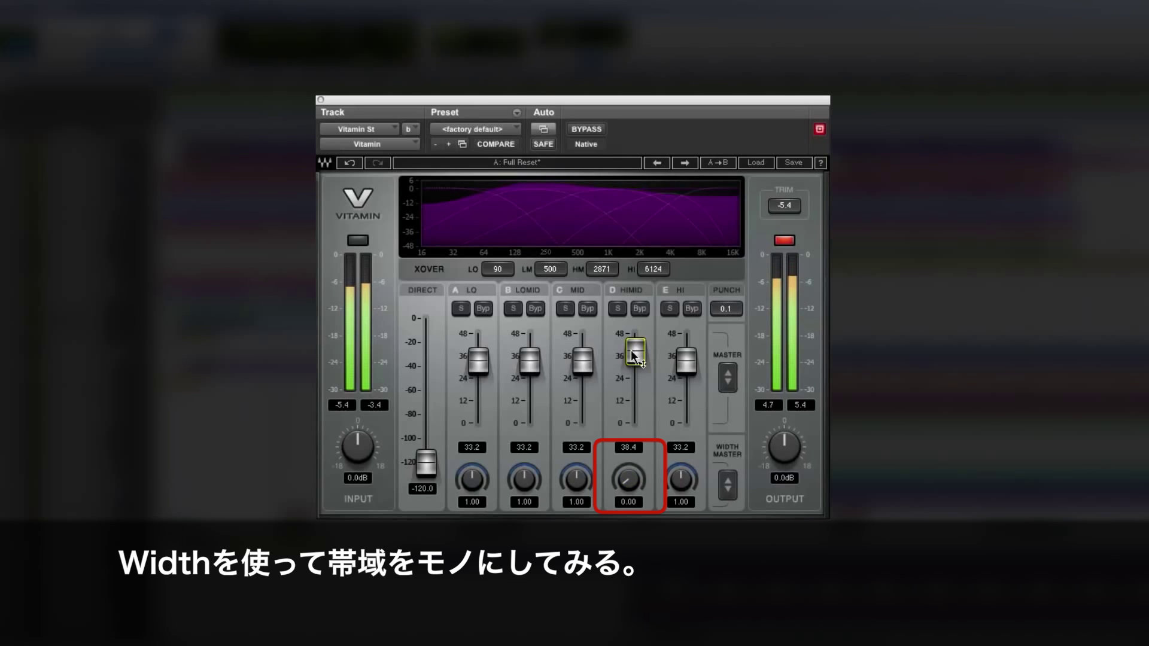
left_click_drag(635, 353, 634, 423)
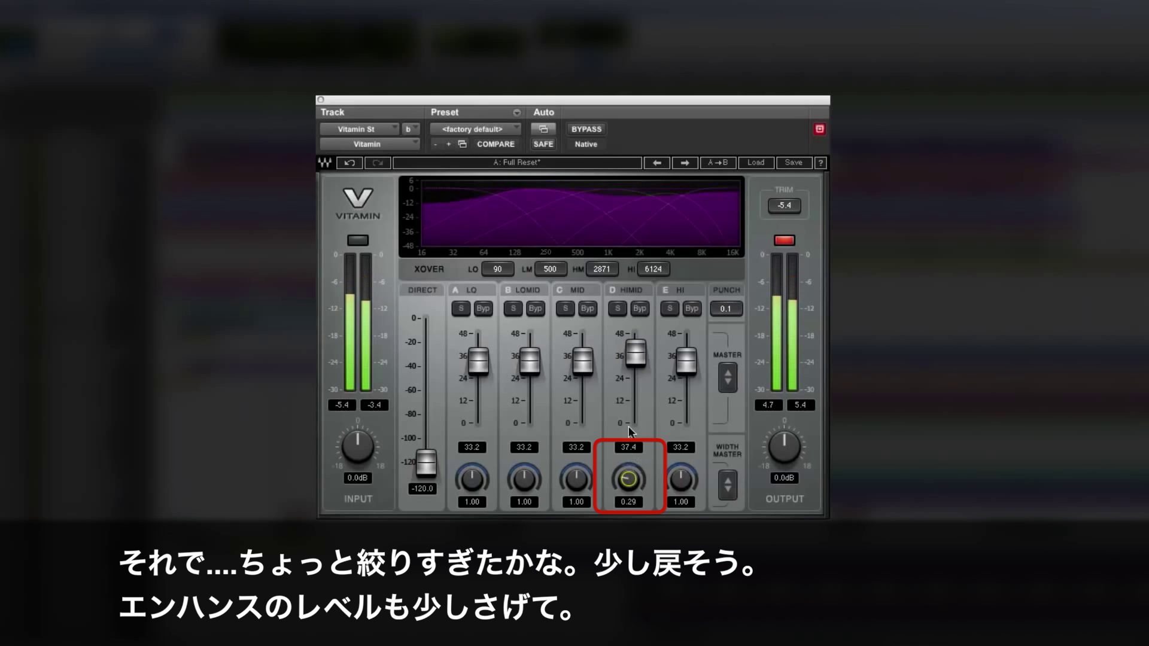
left_click_drag(635, 367, 686, 358)
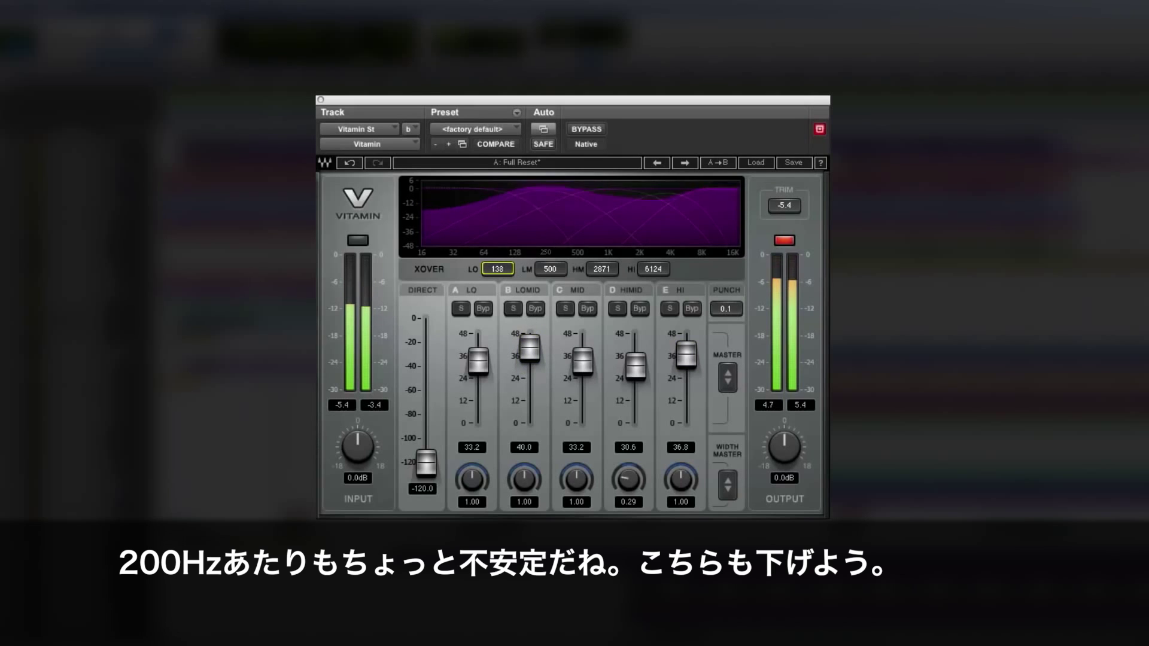
Step: Focus the LOMID range with crossovers LO 156 and LM 316, and lower LOMID to 25.4 and LO to 26.2
left_click_drag(549, 274, 549, 299)
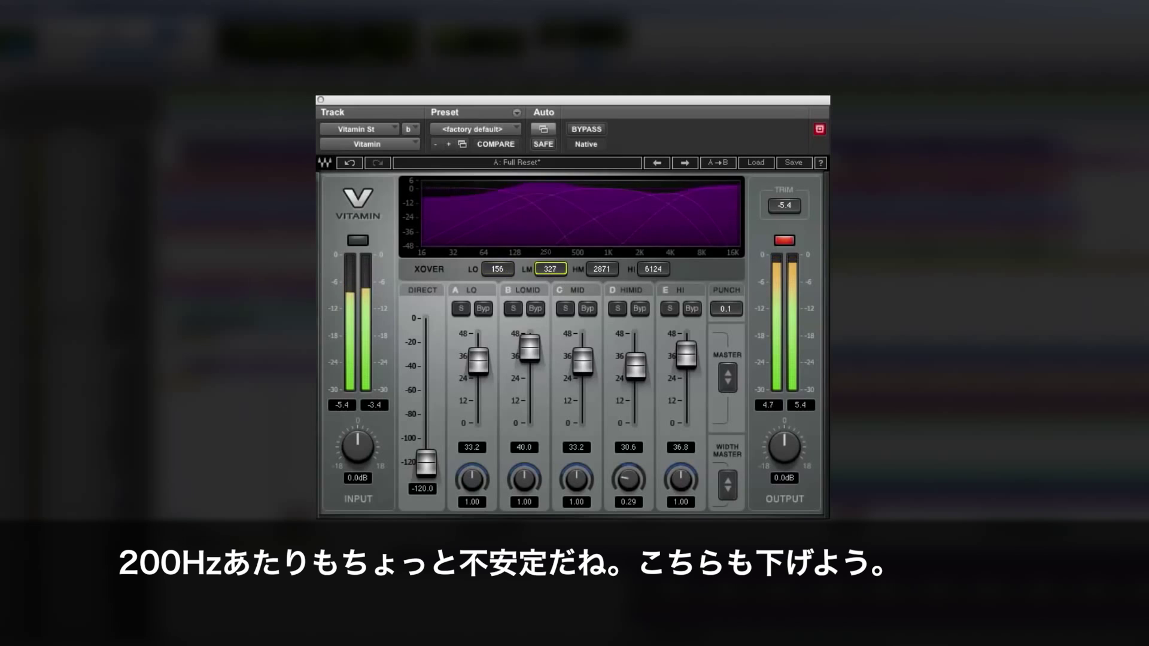
left_click_drag(530, 347, 530, 375)
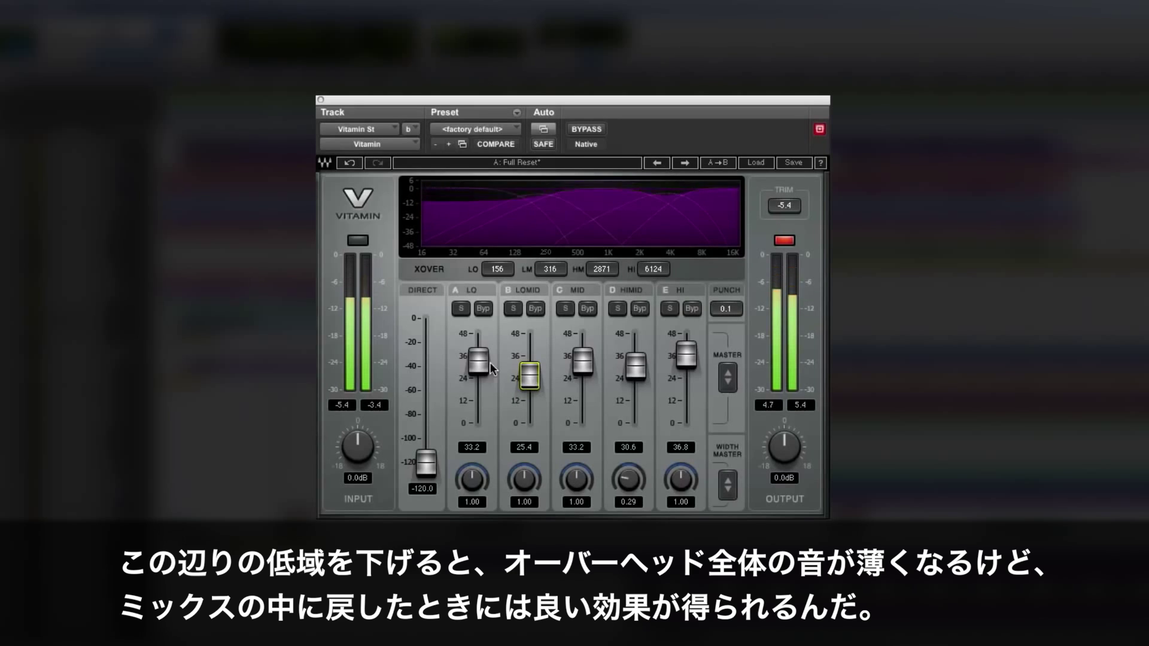
left_click_drag(489, 362, 488, 378)
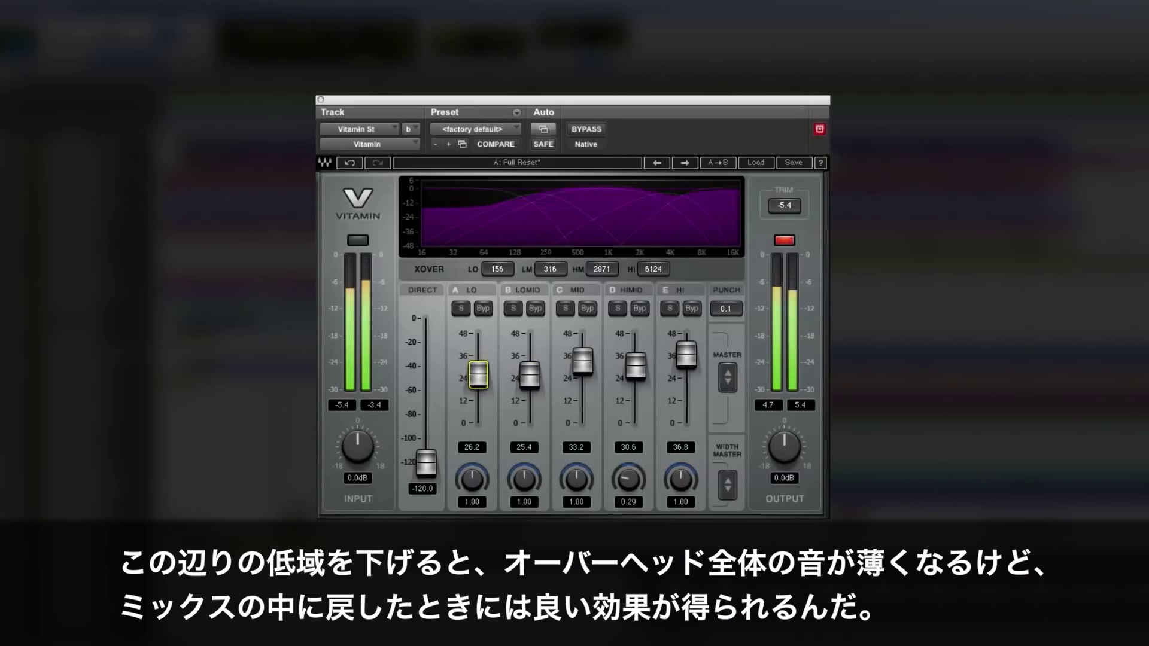
Step: Try blending in the direct signal at -27.7, and return the Direct fader to -120.0
left_click_drag(430, 465, 426, 353)
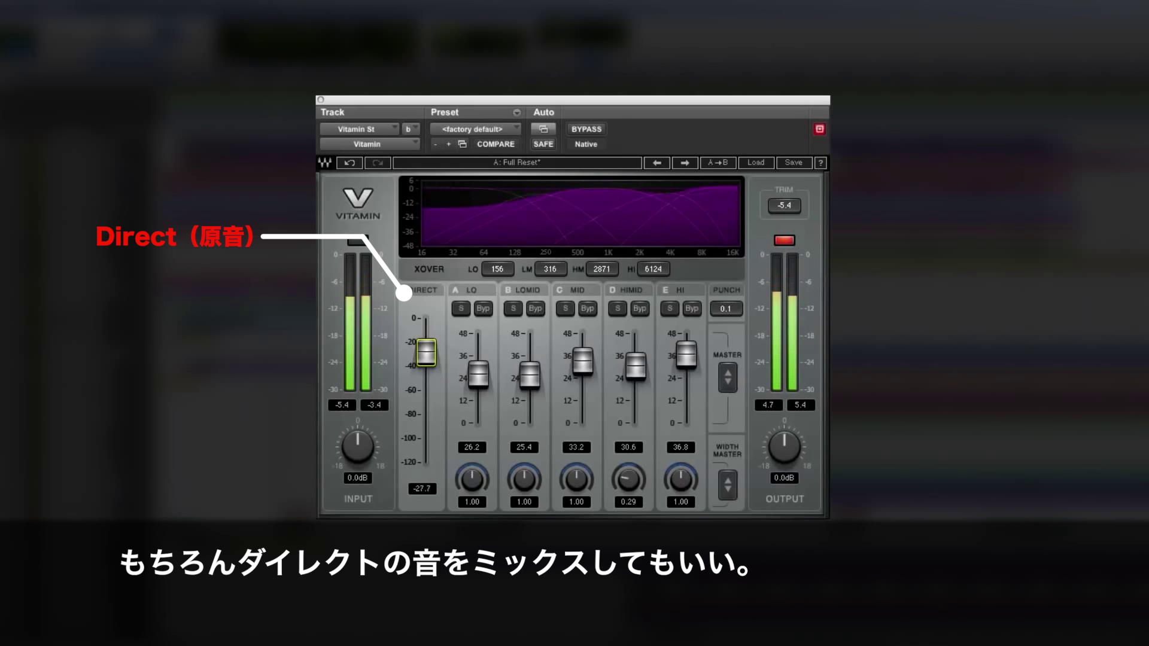
left_click_drag(426, 353, 426, 463)
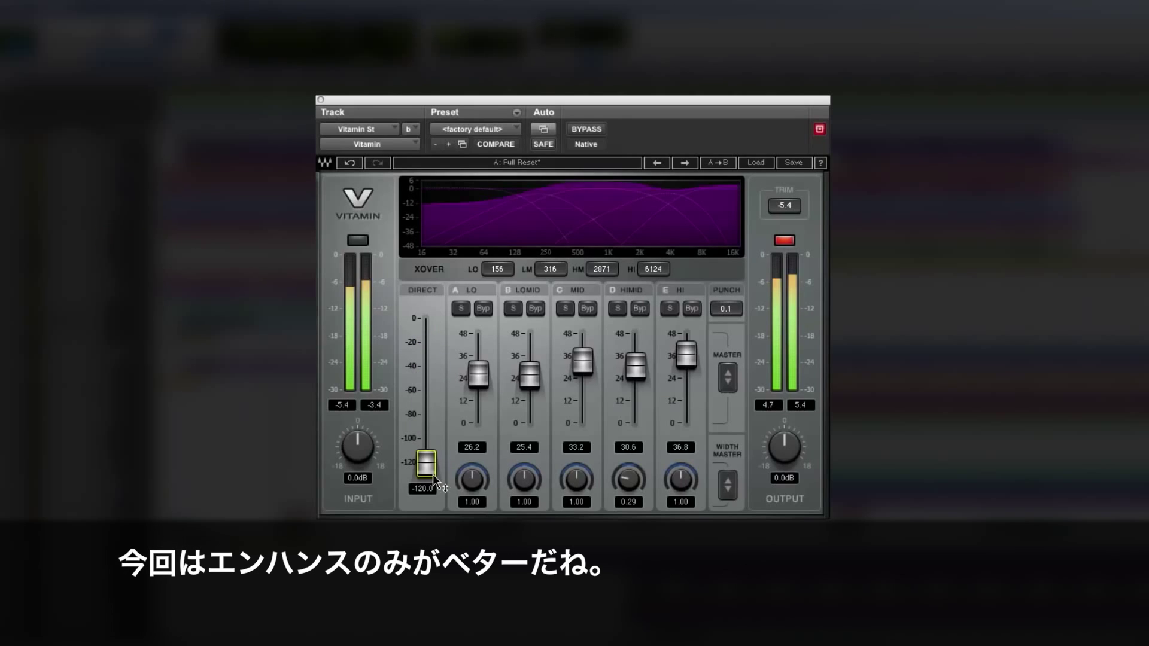
Step: Reset the output clip indicator and switch the effect bypass on and off to compare the overheads
left_click(782, 240)
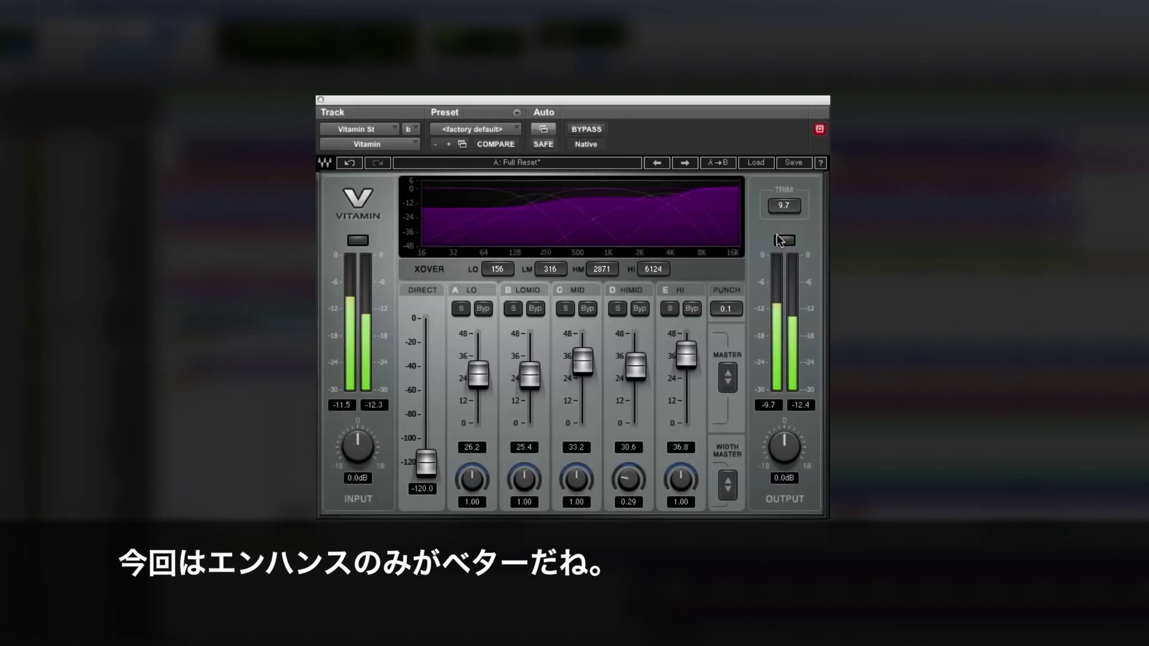
left_click(589, 129)
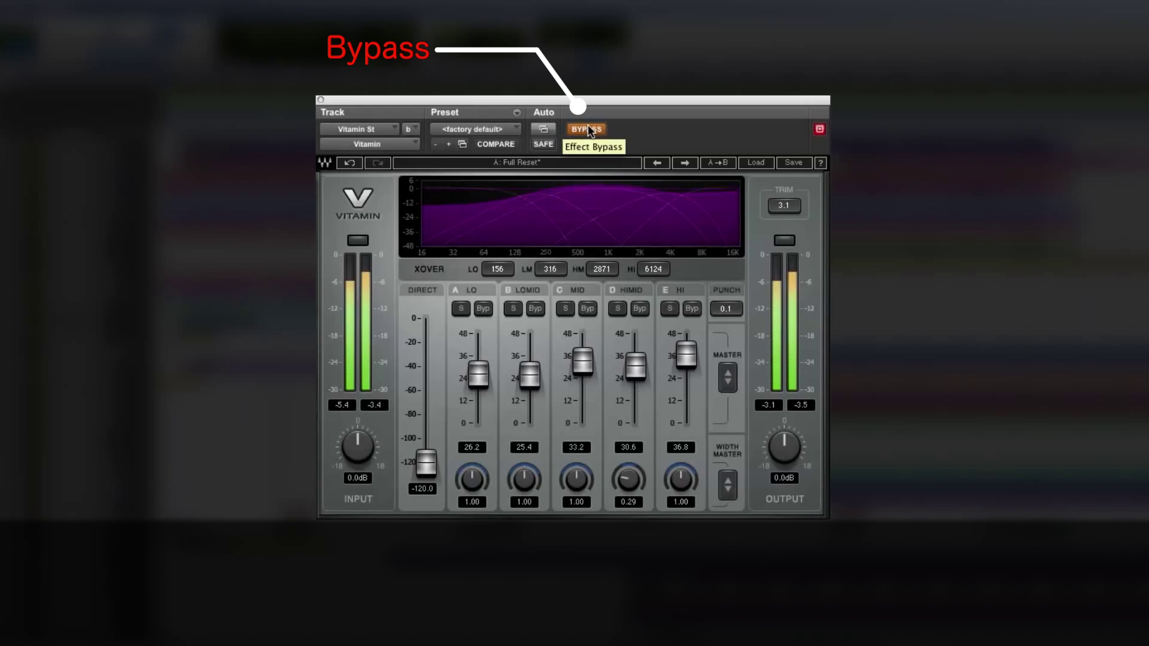
left_click(587, 127)
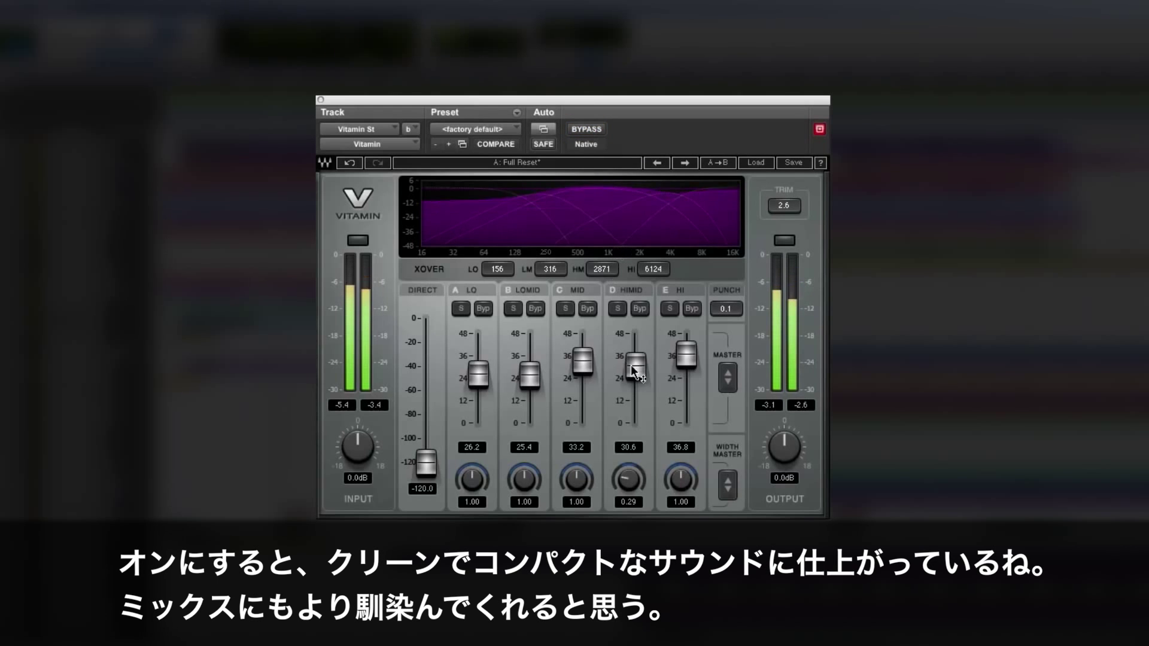
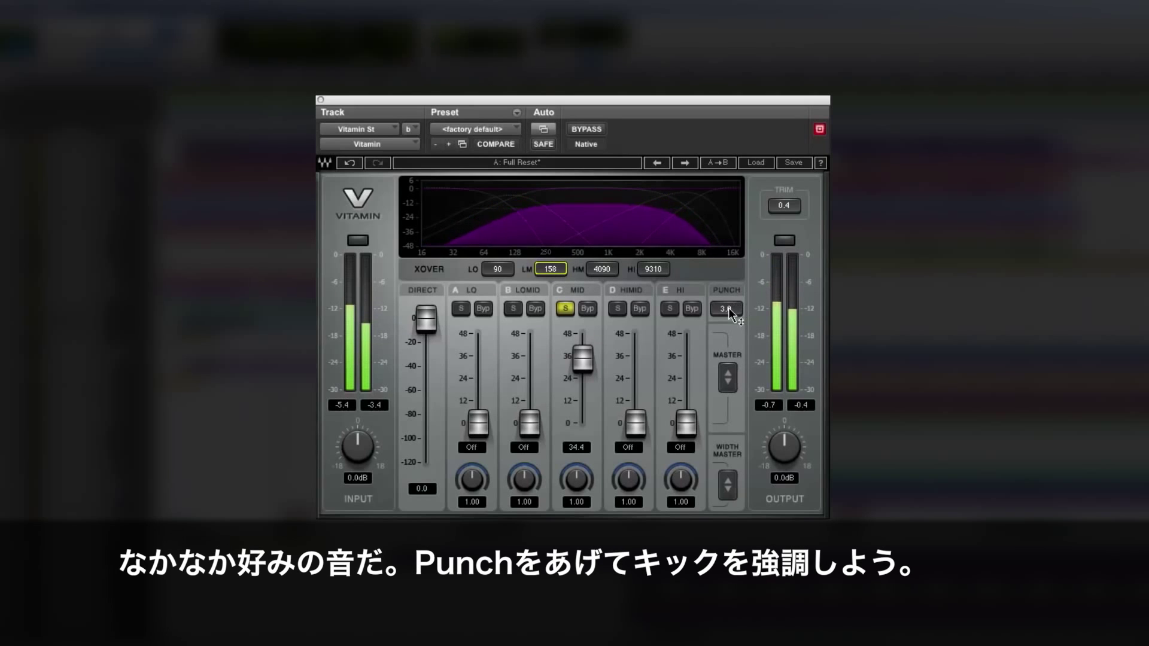
Step: With the MID band soloed, raise Punch to 5.0 to emphasise the kick
scroll(728, 307, "up", 2)
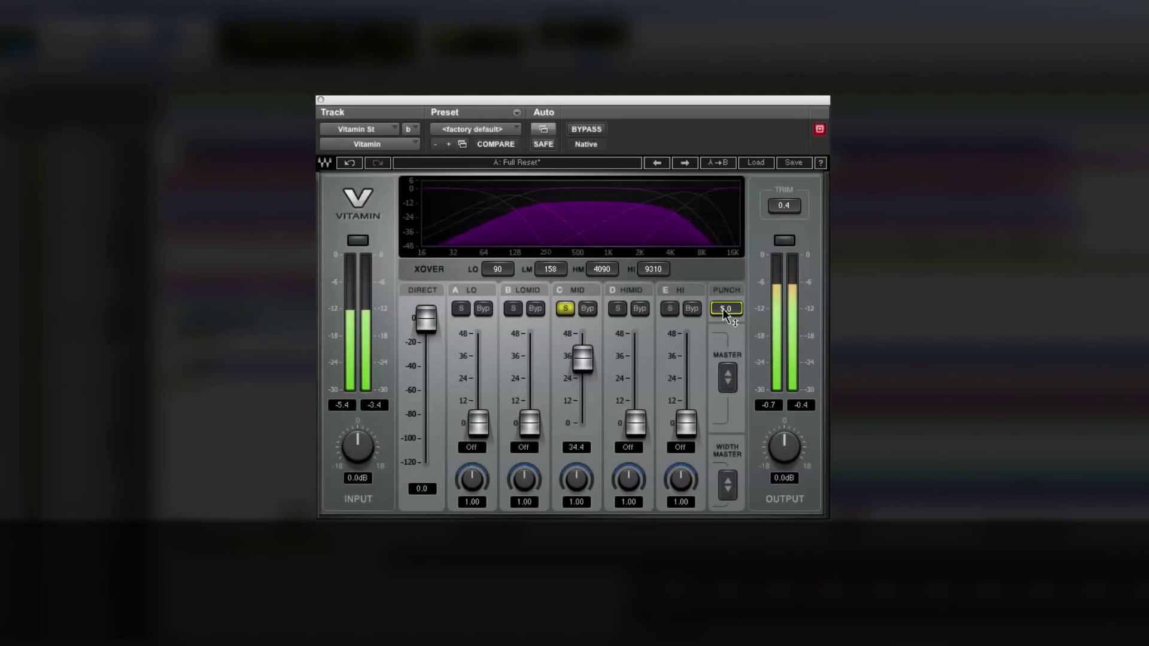
Step: Add the LO and HI bands to the solo, with LO at 24.3, HI at 18.4 and the HI crossover at 5907
left_click(461, 308)
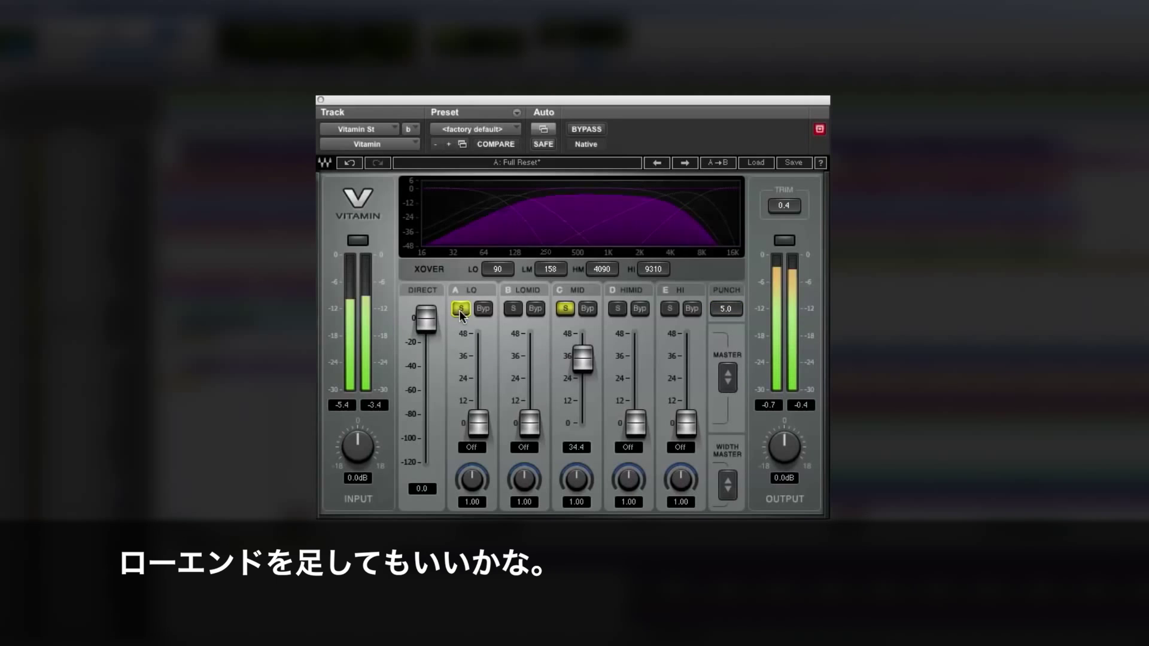
left_click_drag(478, 423, 480, 382)
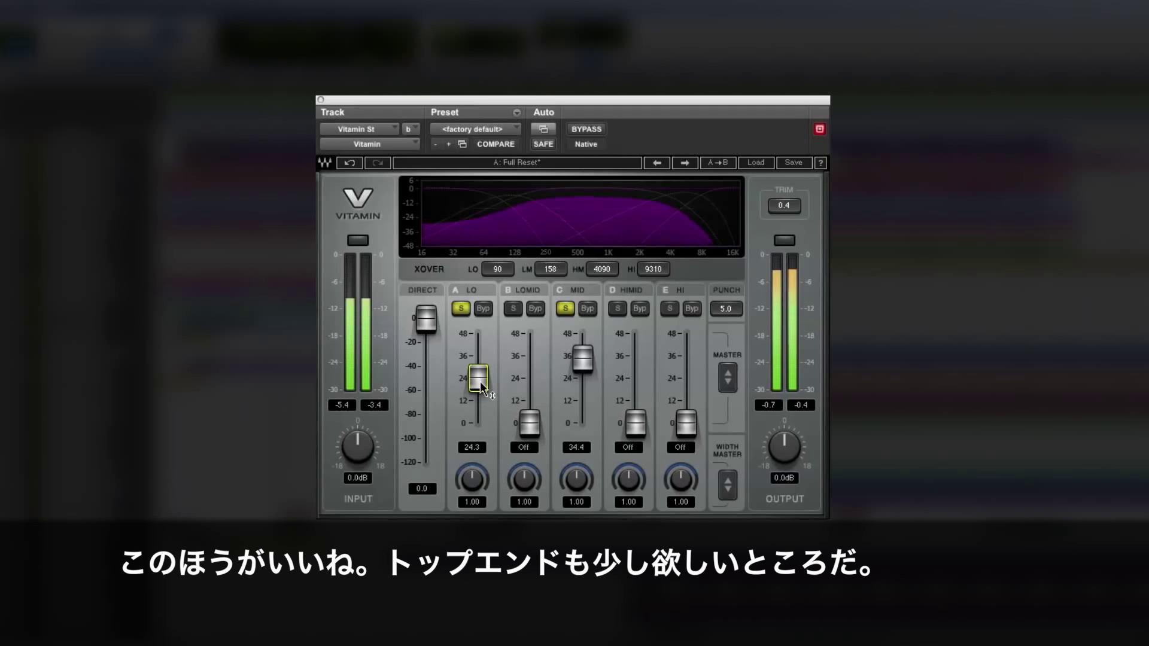
left_click(670, 307)
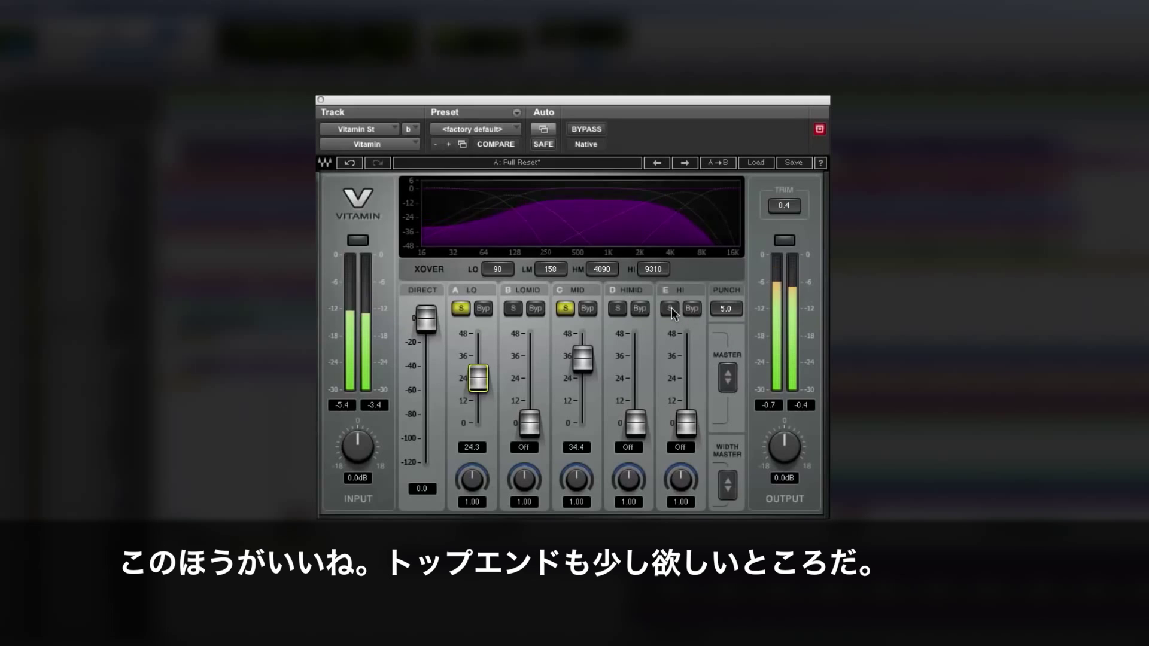
left_click_drag(691, 433, 691, 386)
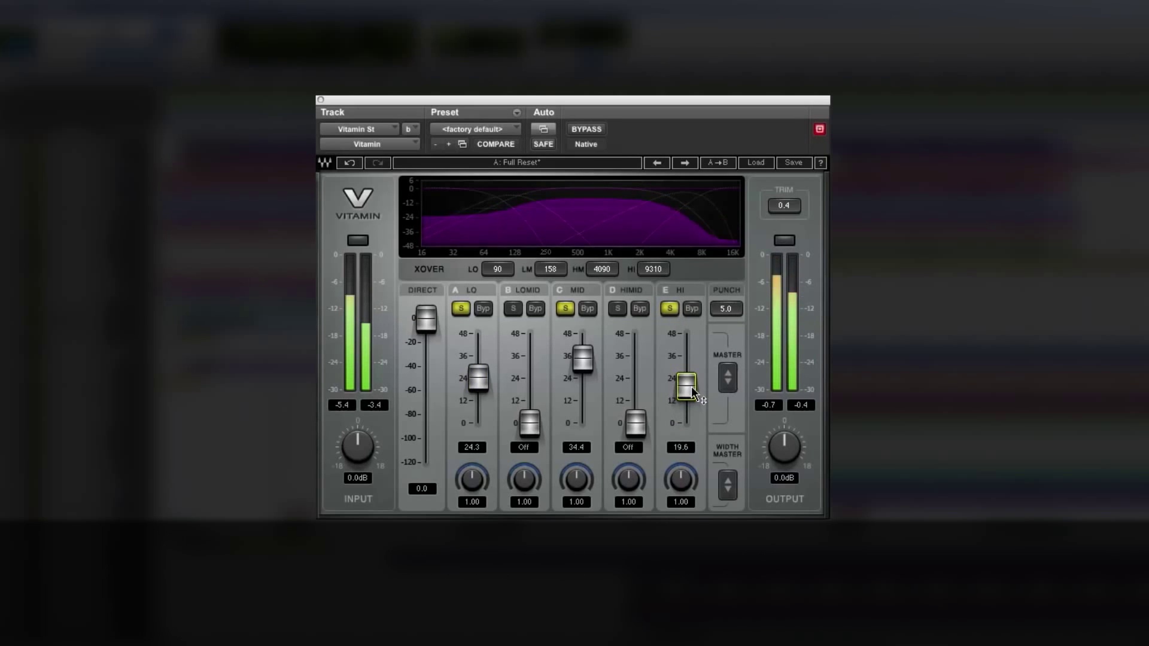
left_click_drag(652, 269, 652, 290)
left_click_drag(686, 388, 686, 391)
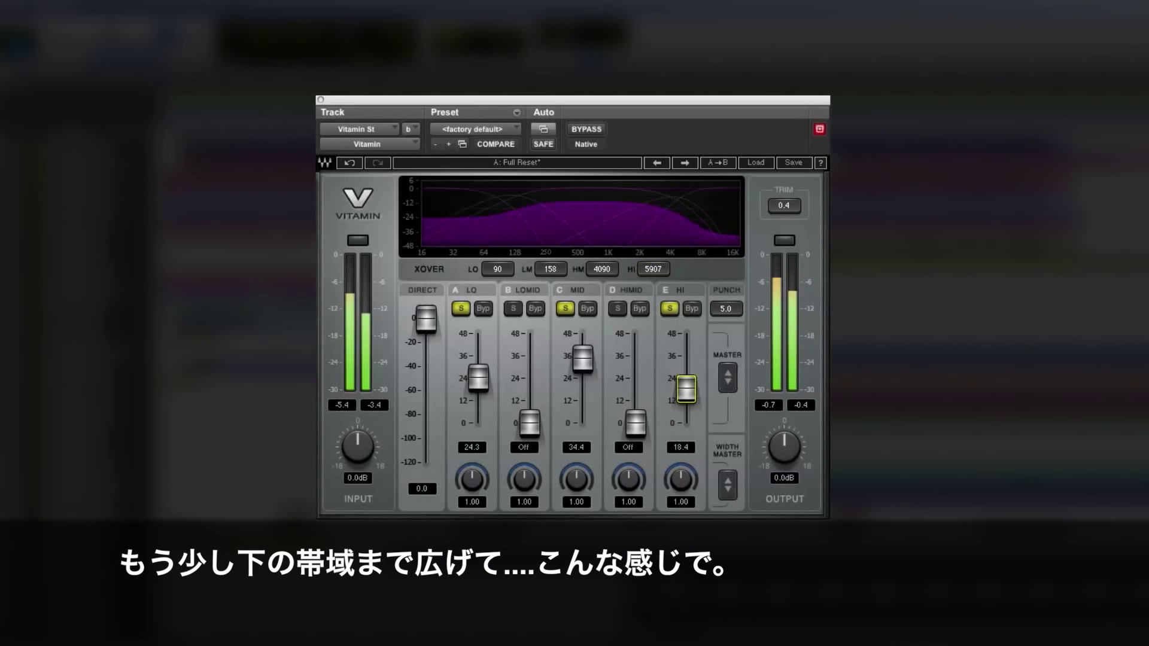
Step: Switch the effect bypass on and off to compare the processed sound with the original, leaving the effect active
left_click(587, 127)
left_click(588, 128)
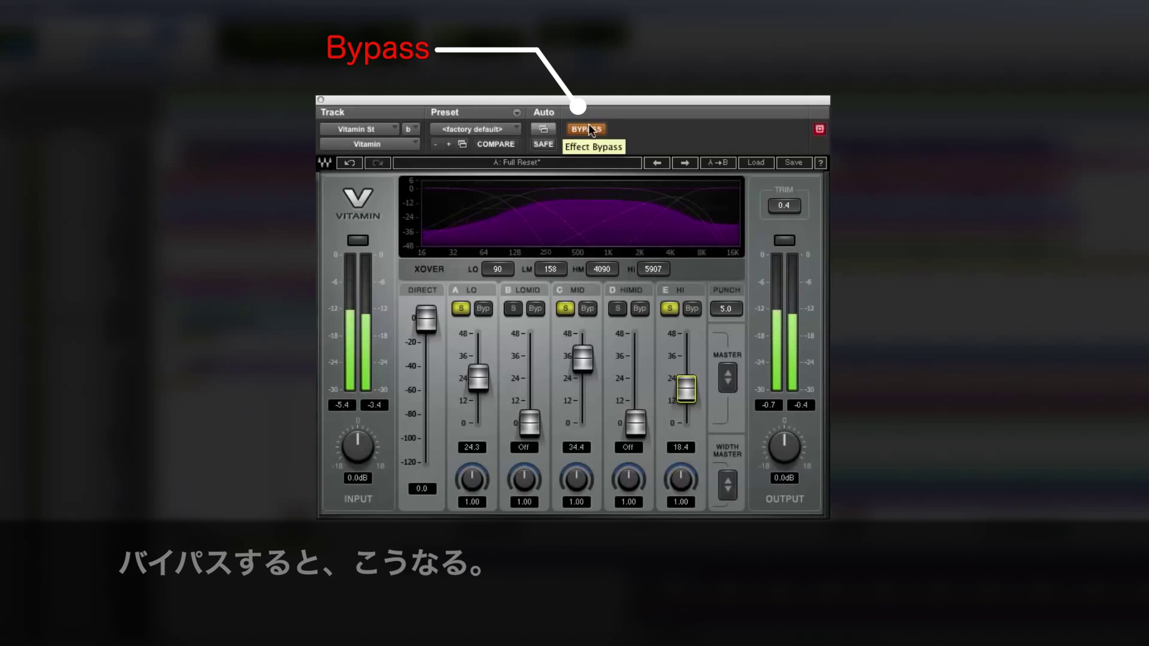
left_click(589, 129)
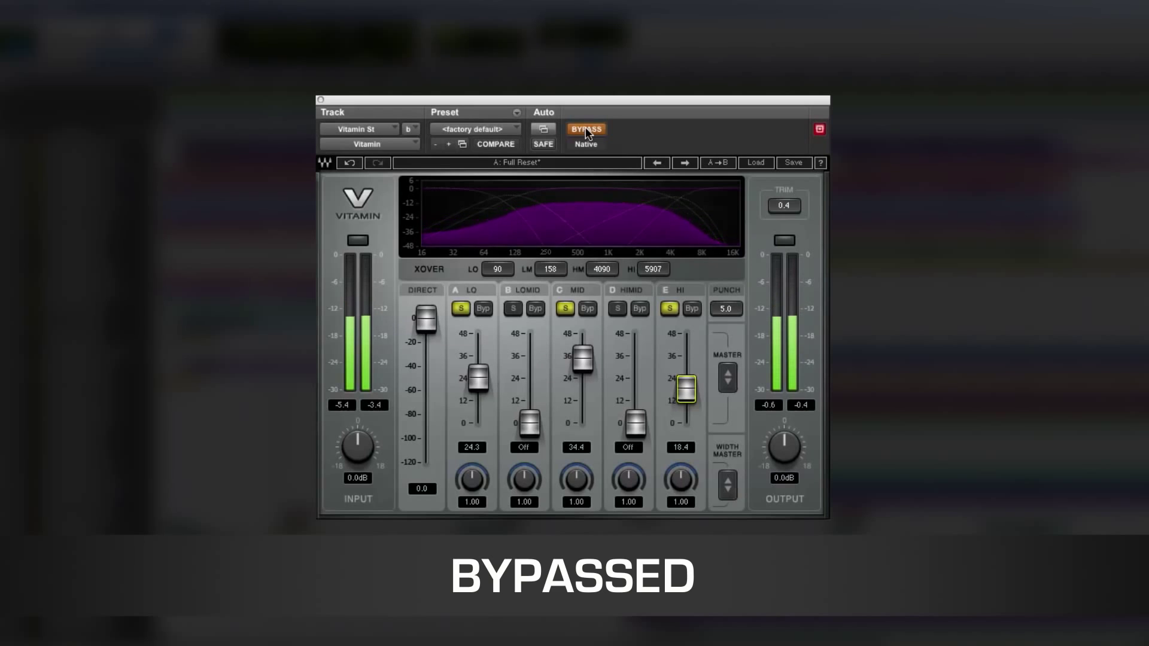
left_click(585, 129)
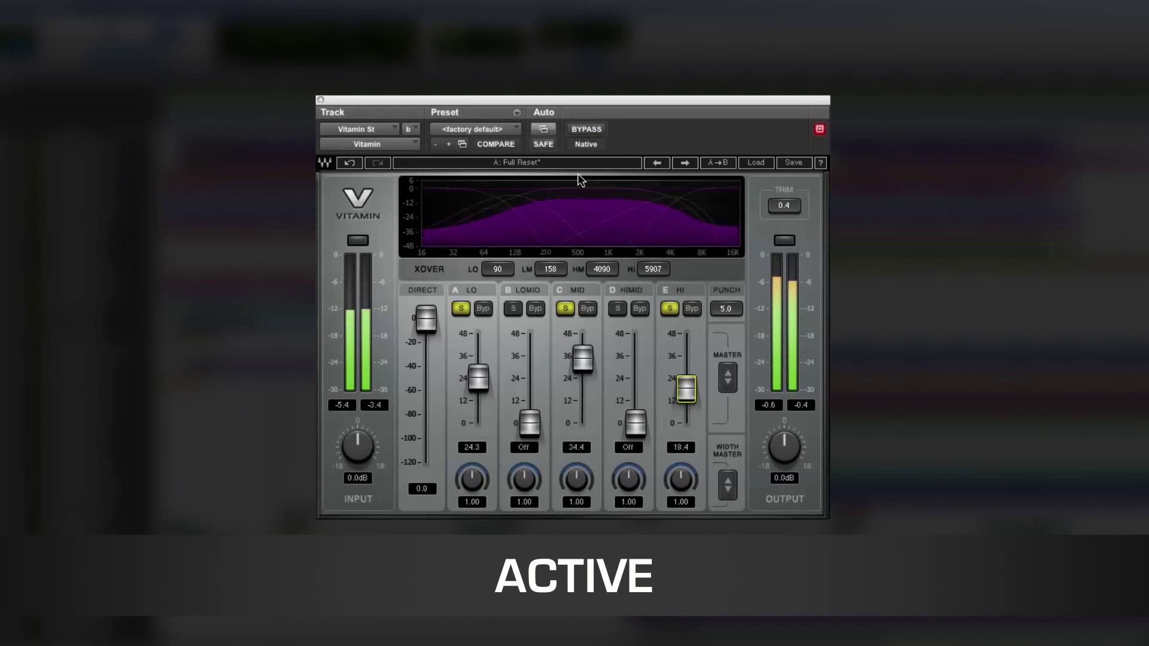